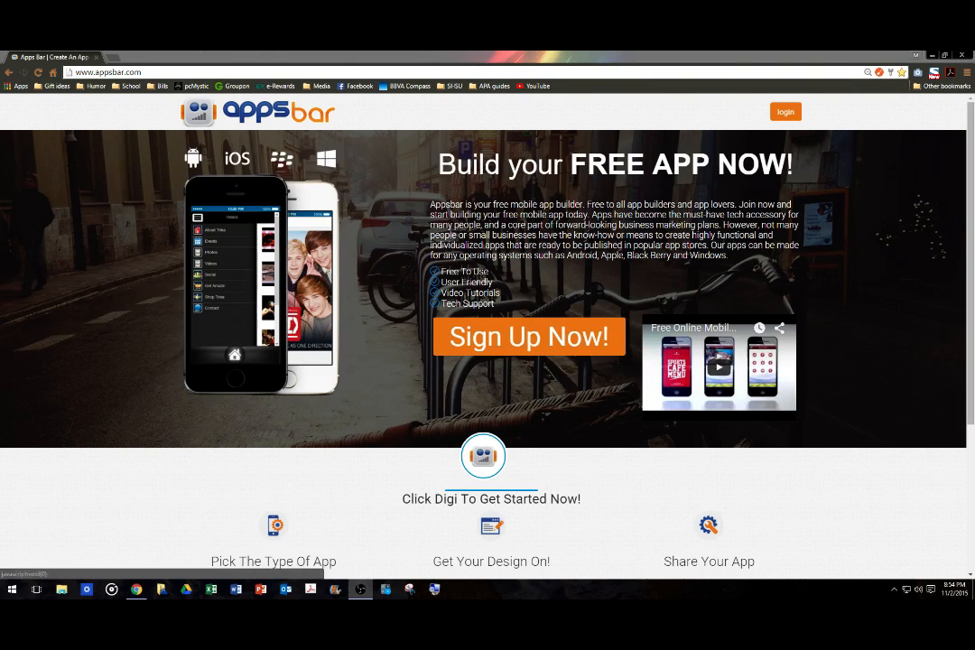
Sign in to Appsbar using the saved username suggestion and the account password.
left_click(787, 113)
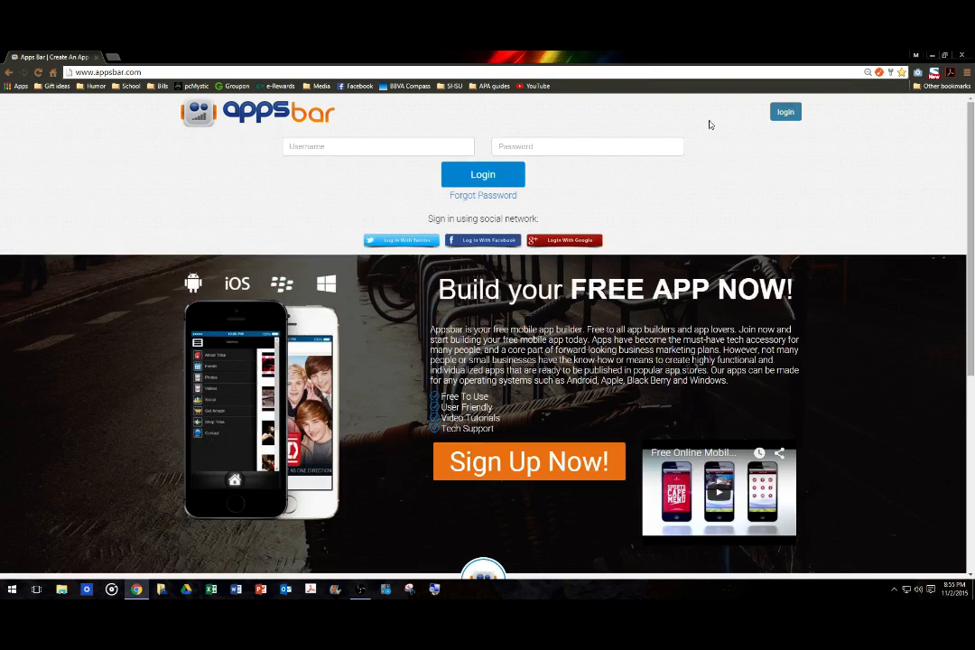
left_click(318, 146)
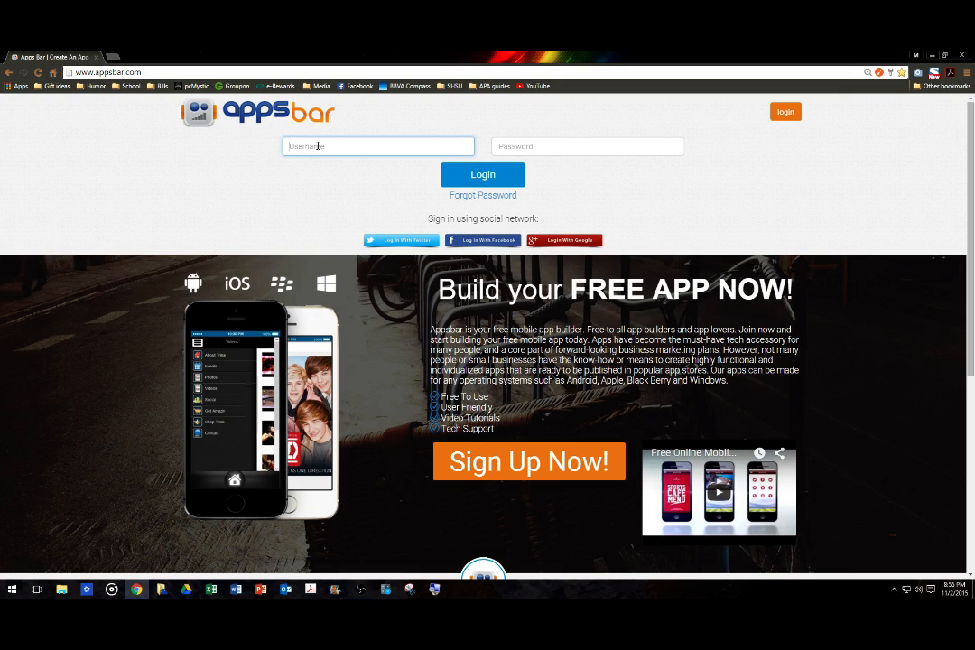
type("shs")
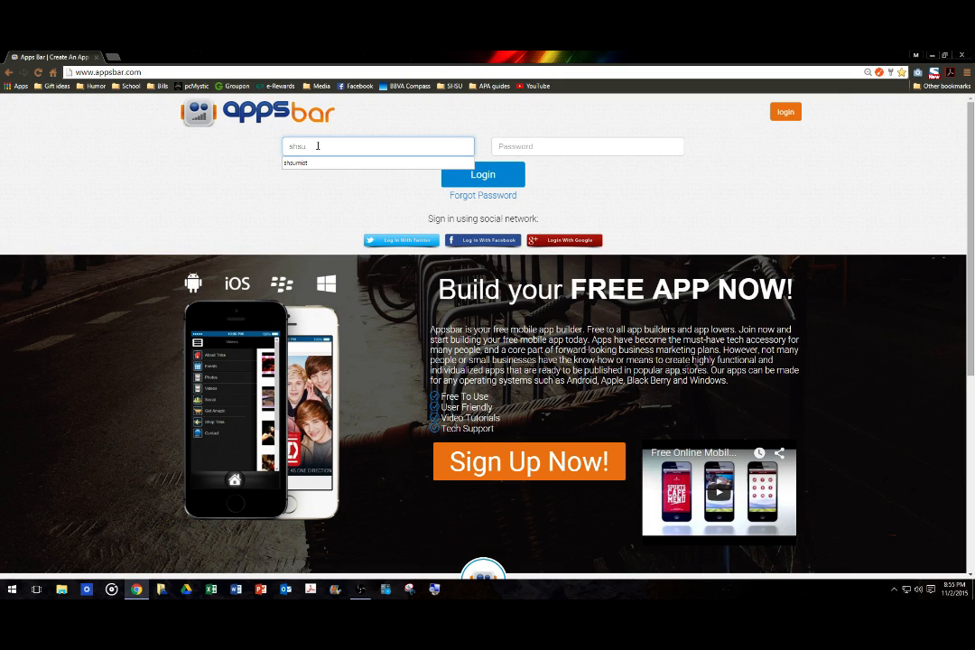
type("u")
left_click(312, 165)
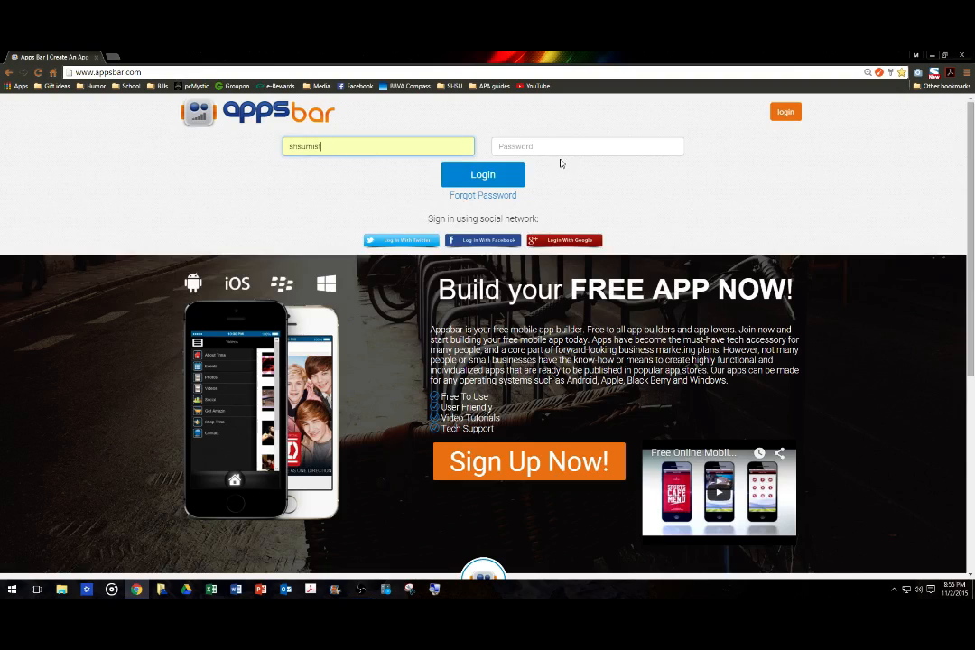
left_click(569, 150)
type("••")
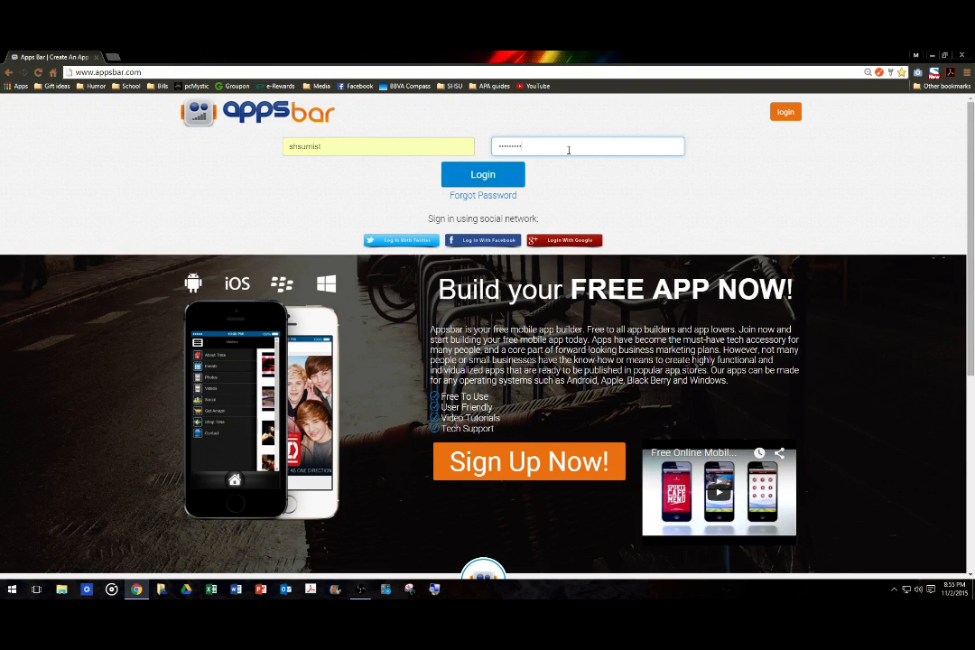
key("Return")
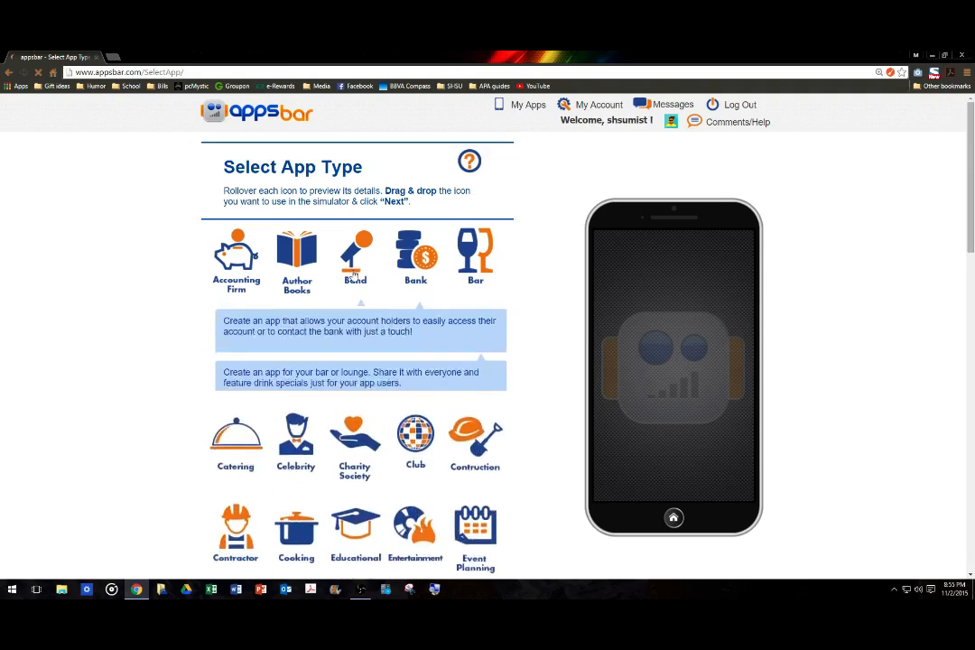
Decline Chrome's password saving and select Educational as the app type.
scroll(180, 312, "down", 5)
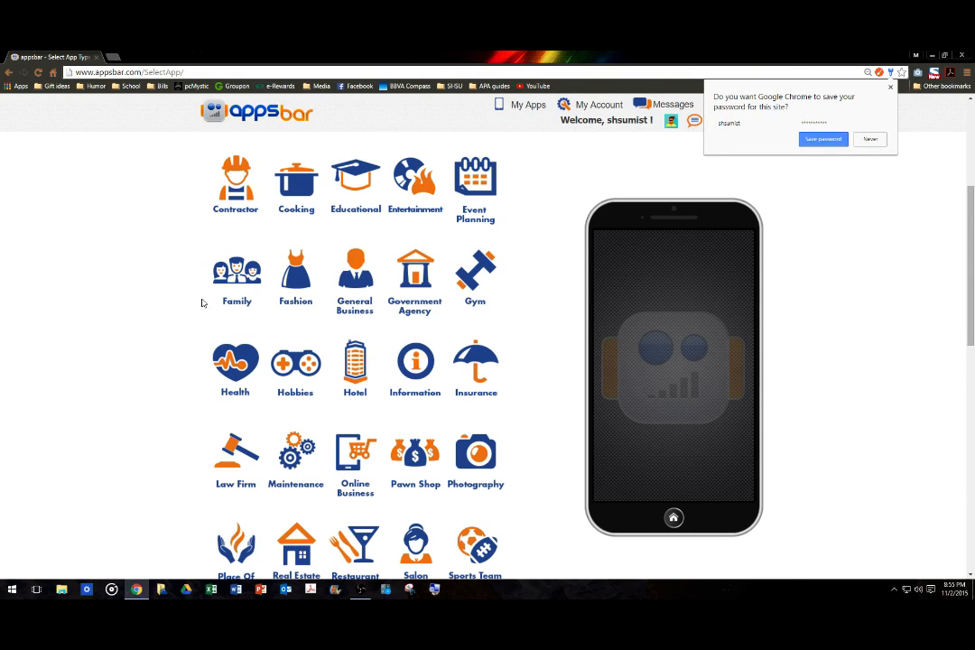
left_click(870, 140)
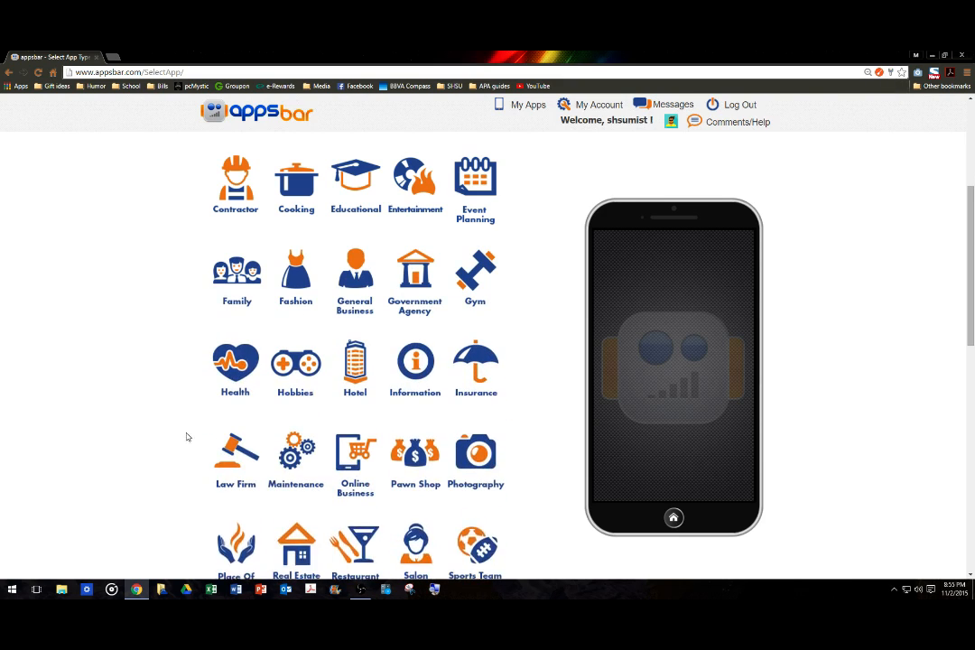
scroll(307, 411, "up", 2)
left_click(352, 282)
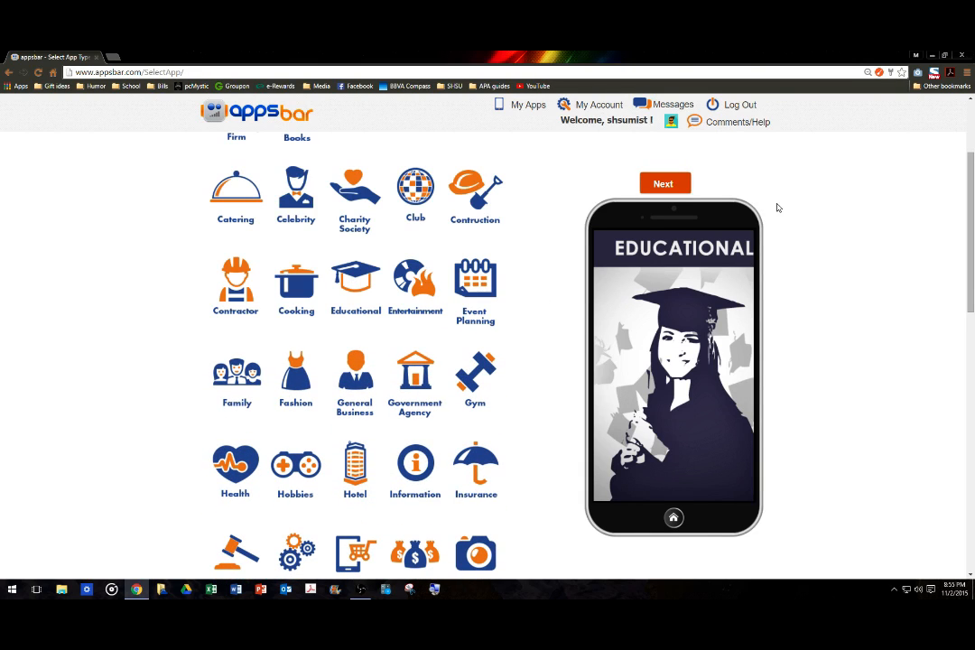
left_click(356, 281)
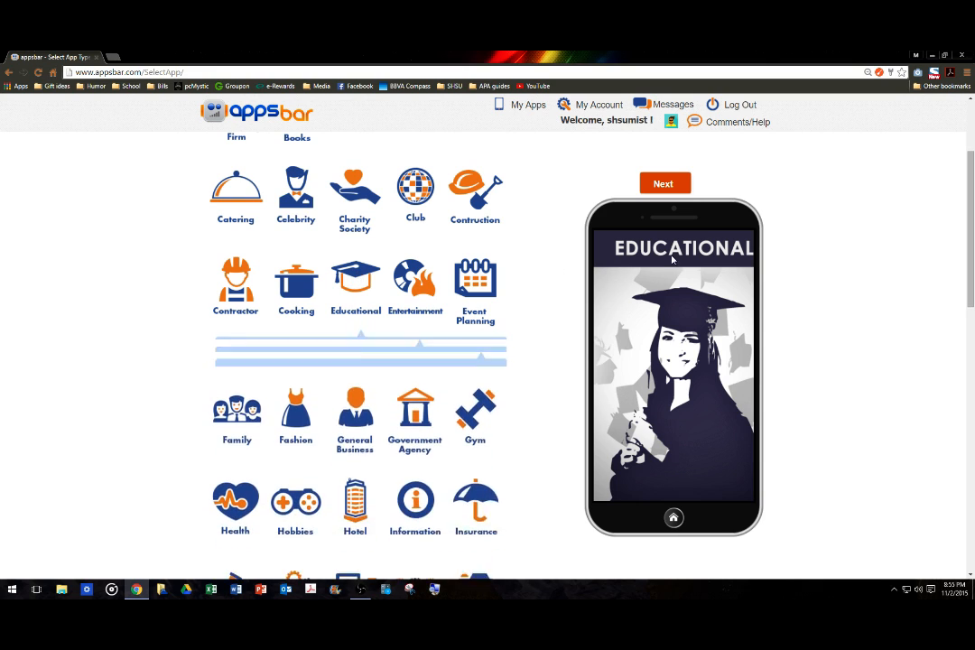
Continue with the Educational type and choose Create Manually instead of building from Facebook.
left_click(665, 186)
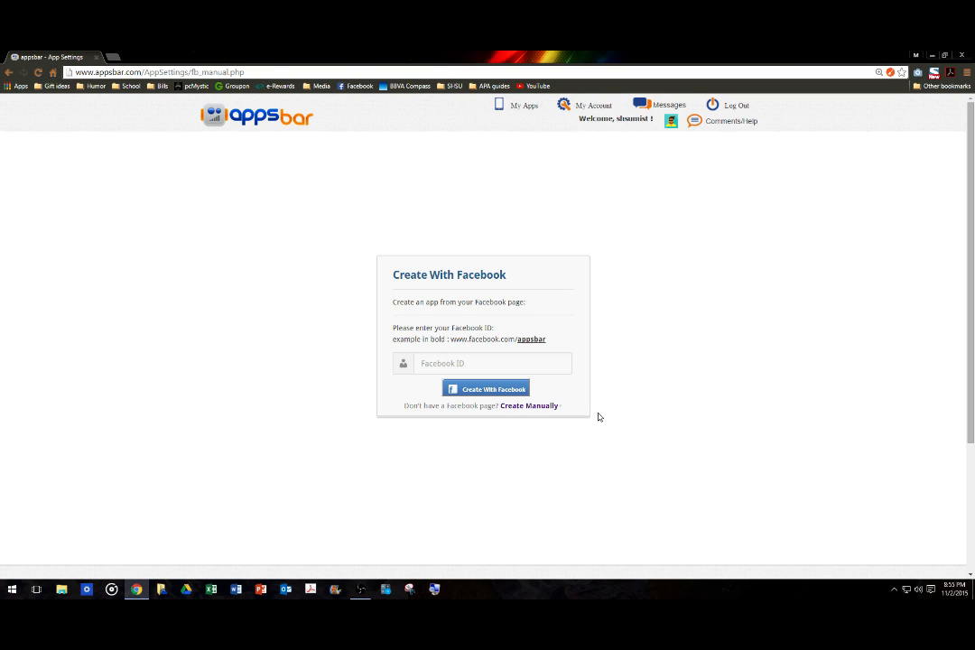
left_click(540, 405)
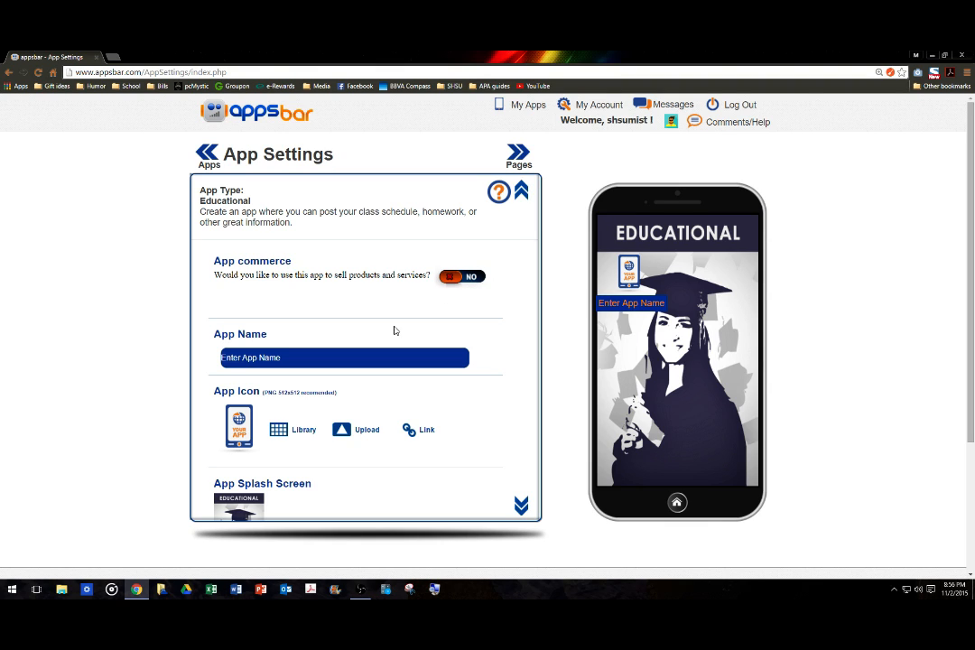
Replace the placeholder app name with Class Sample and bring up the App Icon library.
left_click_drag(293, 358, 227, 360)
key("BackSpace")
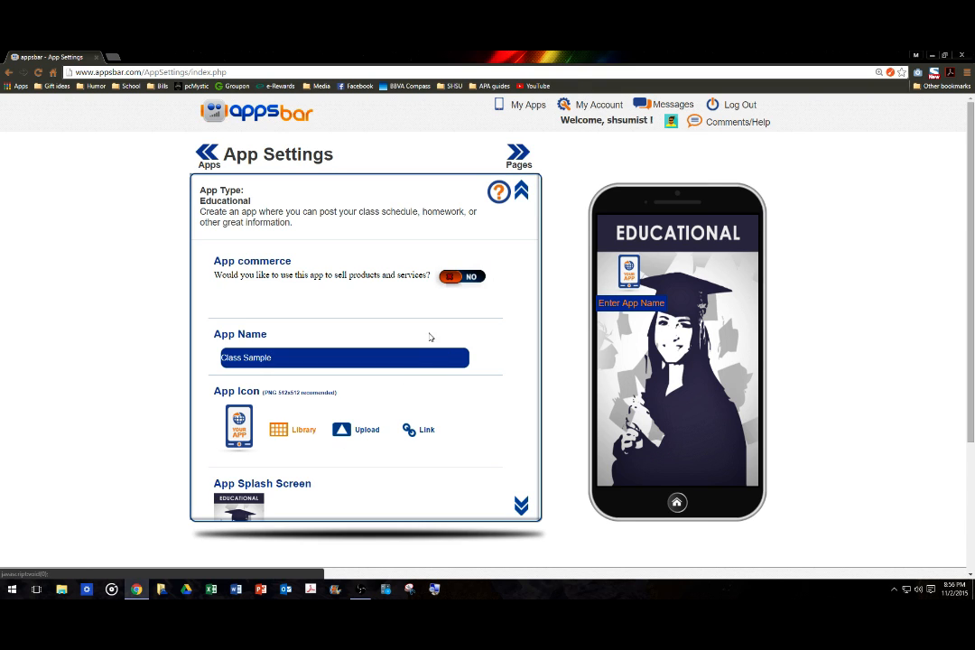
left_click(549, 144)
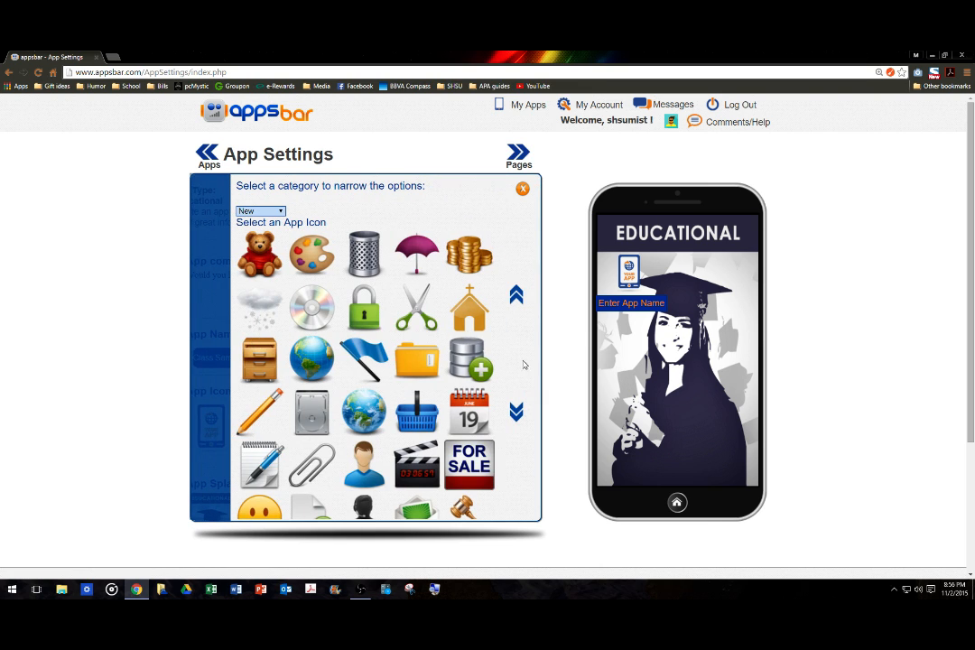
Browse further down the icon library and set the pen-and-document picture as the app icon.
left_click(515, 412)
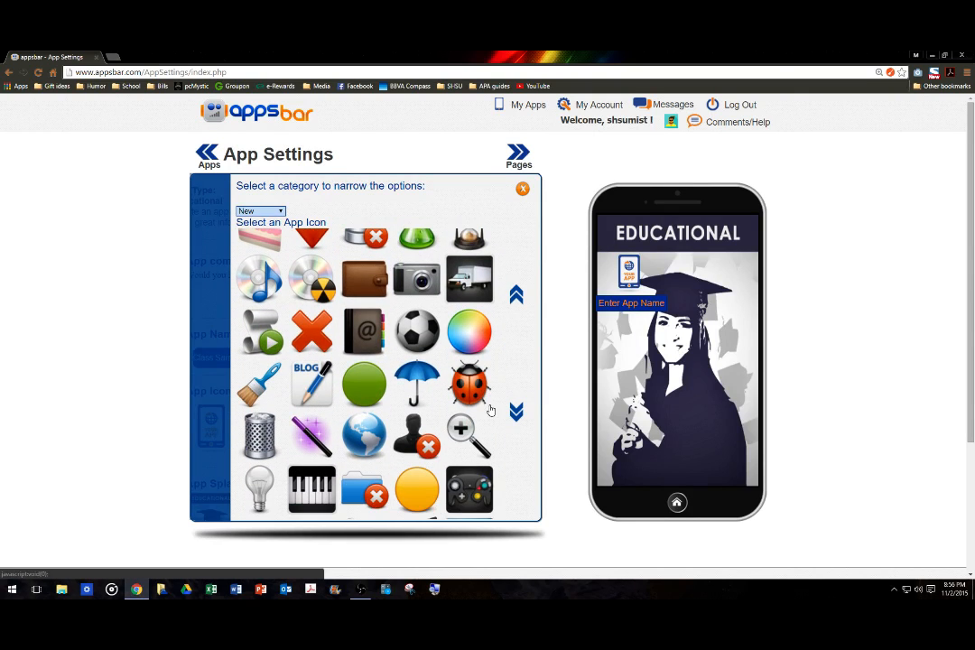
mouse_move(517, 414)
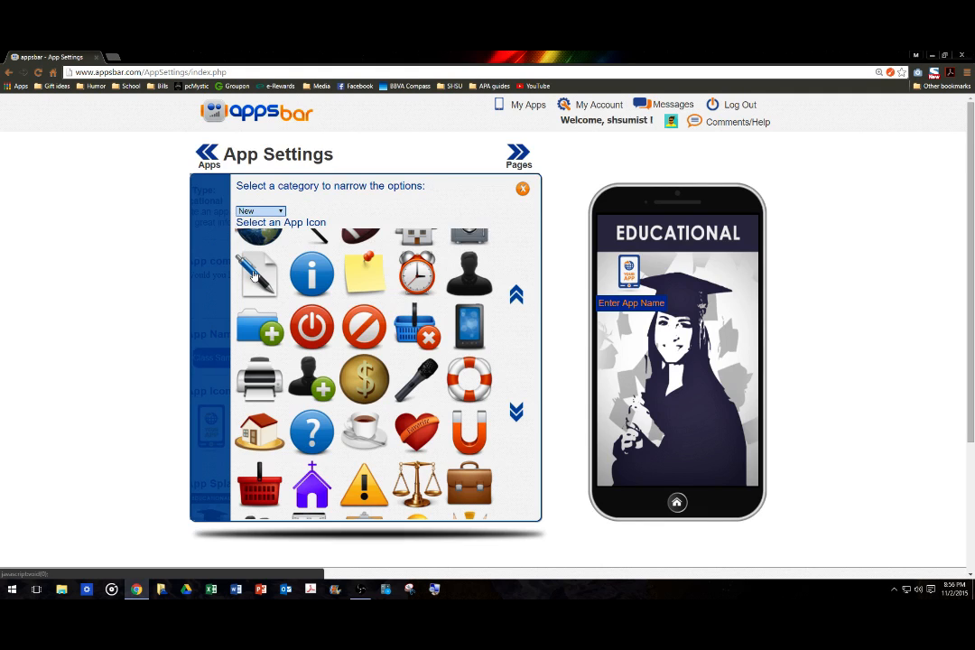
left_click(254, 274)
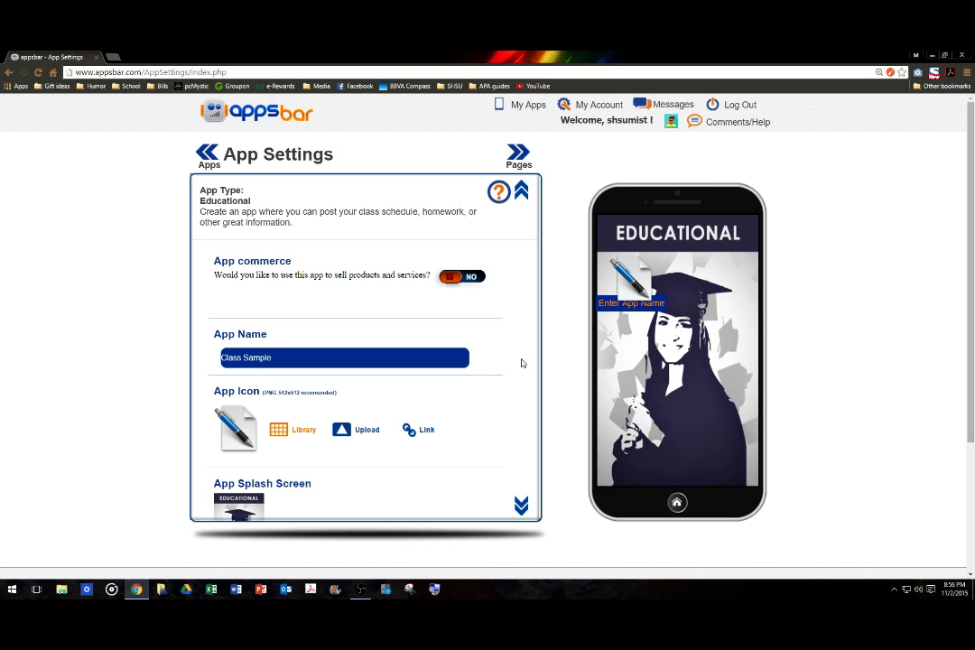
scroll(503, 365, "down", 5)
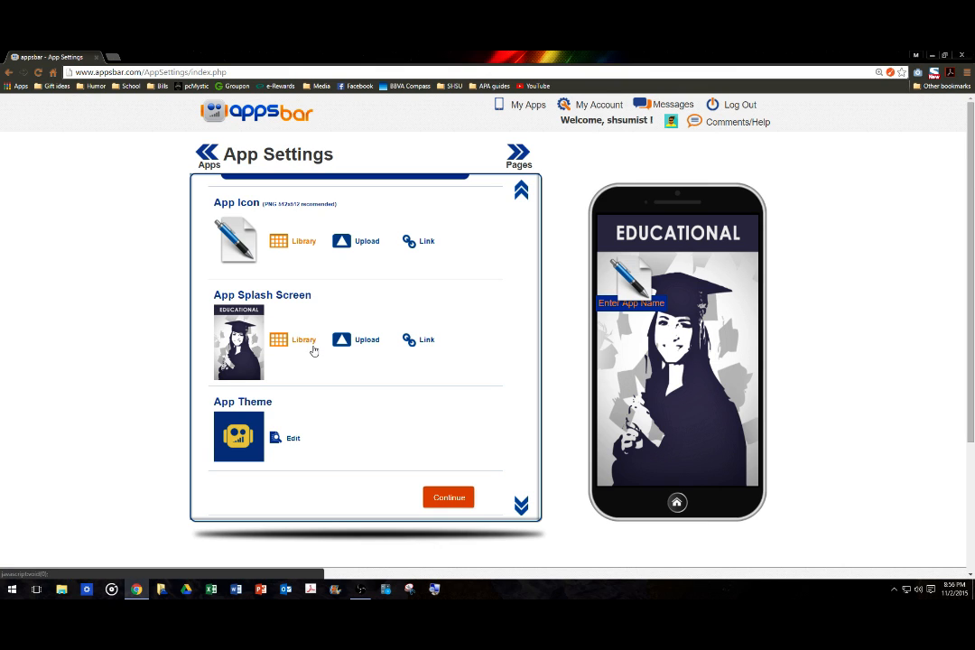
Browse the splash screen library and choose the blue mountain landscape photo.
left_click(276, 341)
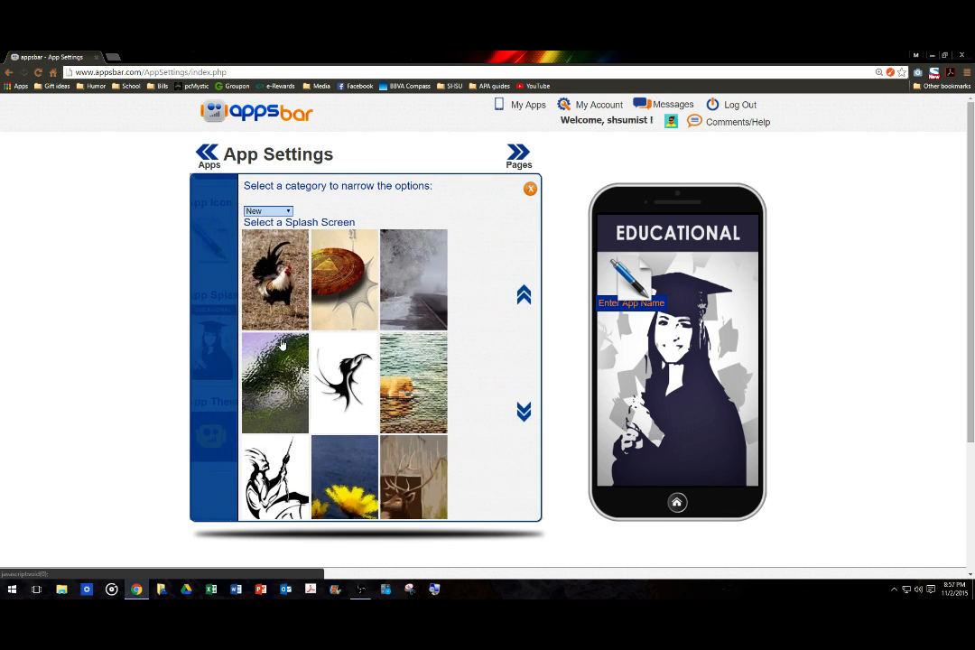
scroll(470, 307, "down", 1)
scroll(470, 307, "down", 9)
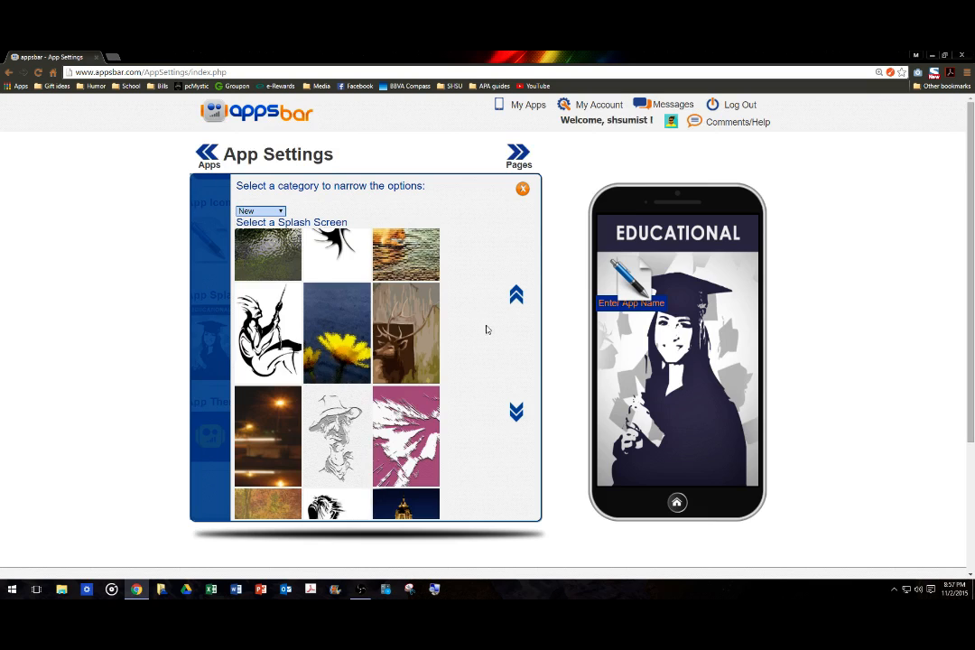
scroll(504, 380, "down", 1)
scroll(504, 380, "up", 3)
scroll(504, 381, "up", 1)
scroll(504, 381, "down", 3)
scroll(504, 380, "down", 10)
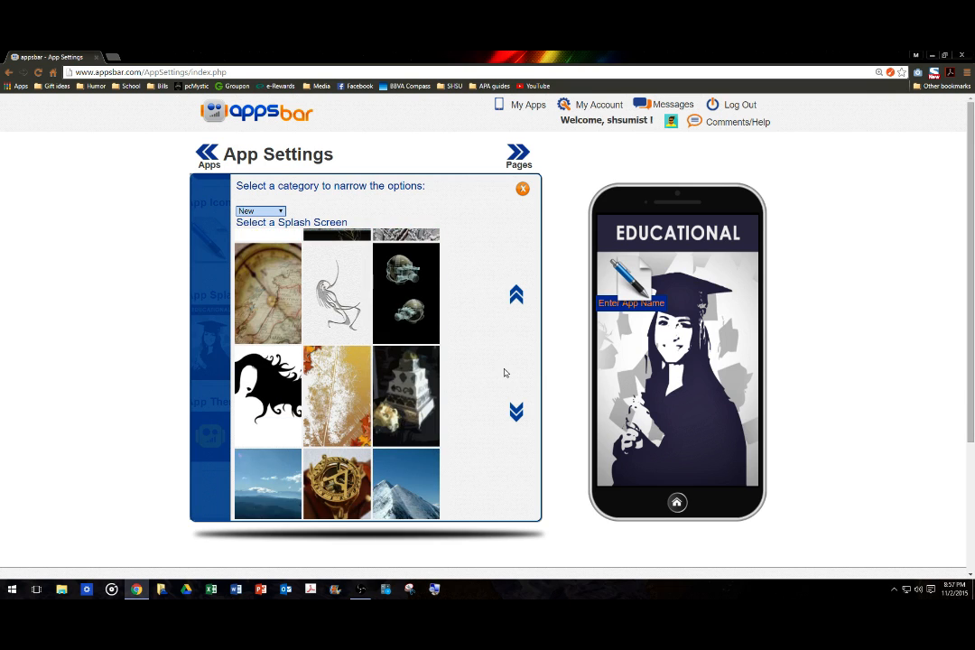
scroll(504, 373, "down", 3)
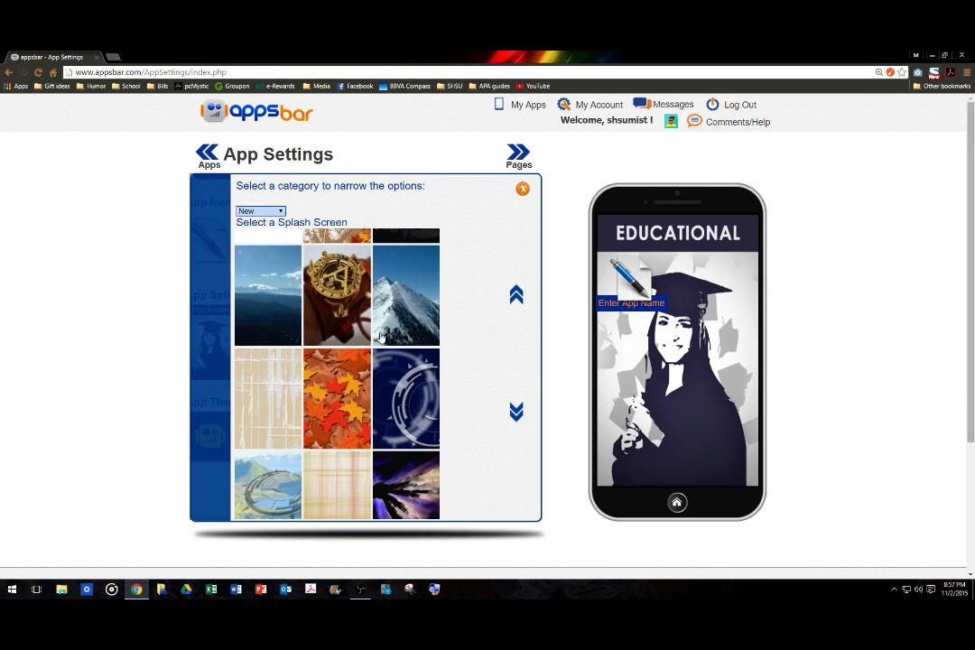
left_click(237, 252)
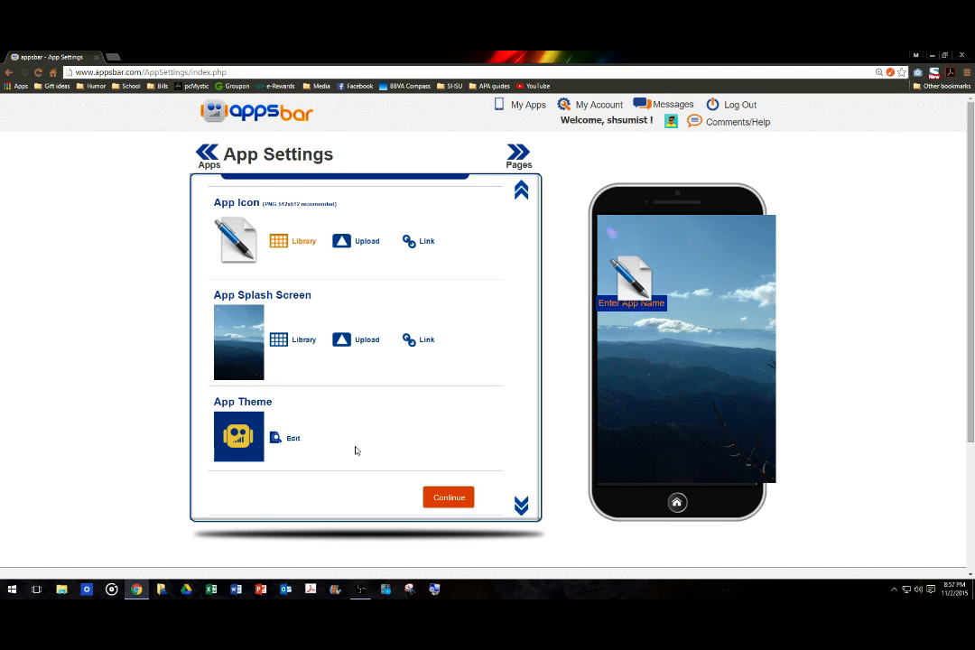
Choose the black theme tile under App Theme and accept it.
left_click(280, 441)
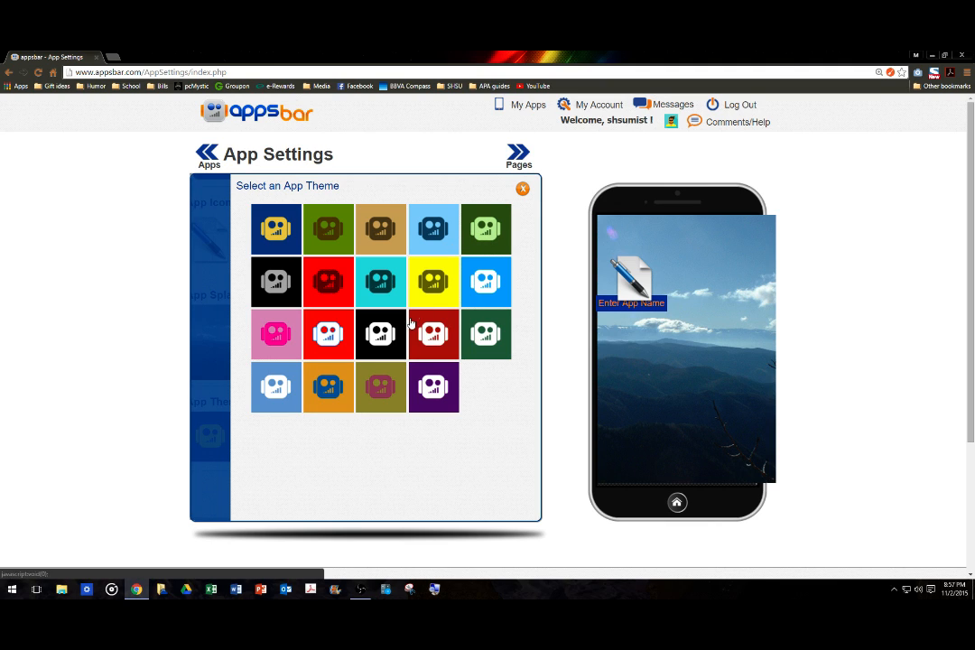
left_click(380, 336)
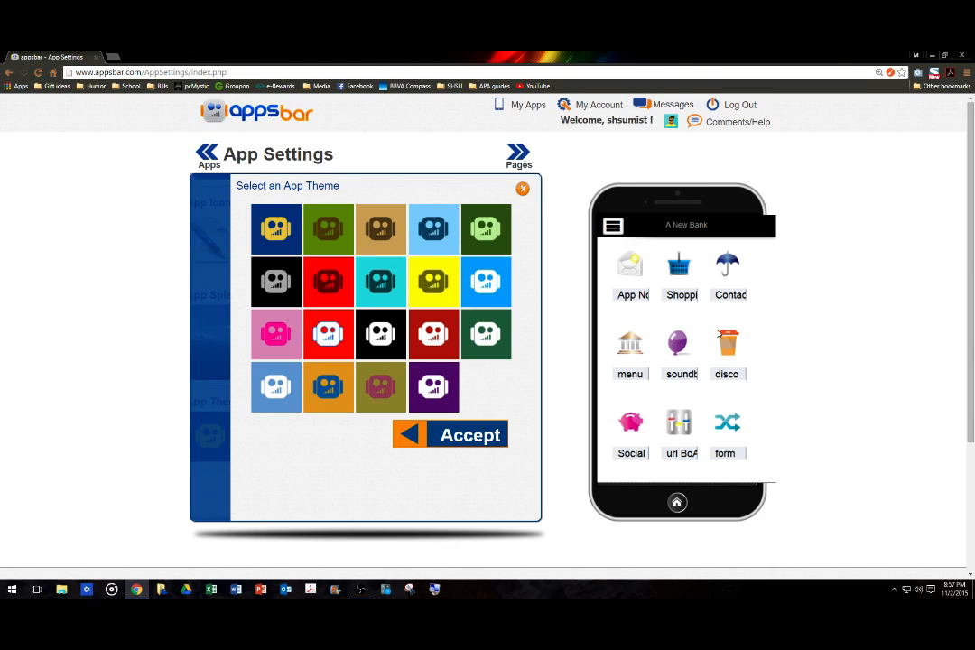
left_click(468, 439)
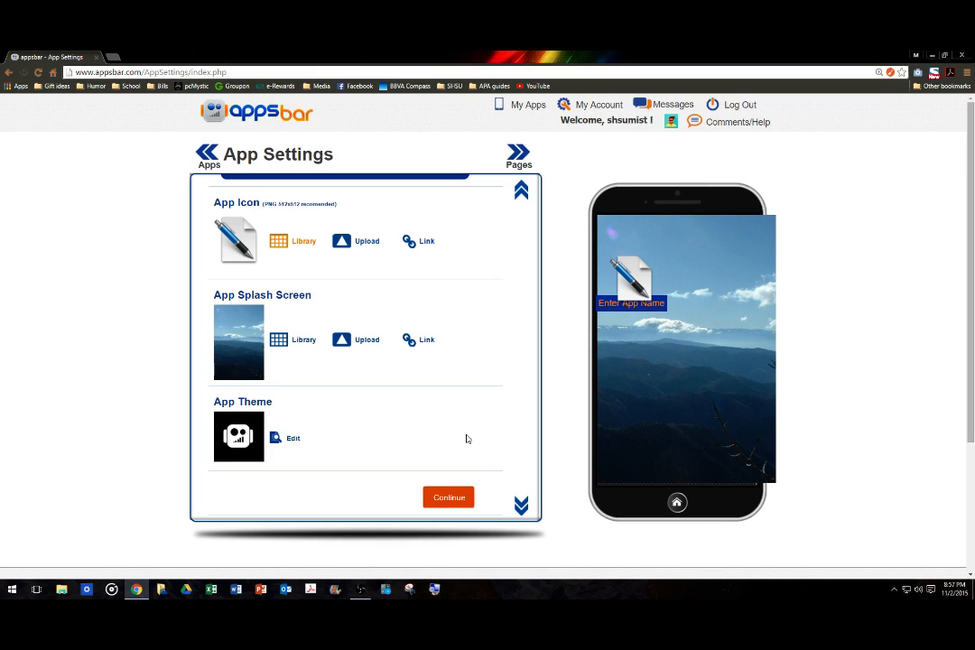
Save the settings, dismiss the duplicate-name alert, and open the app's Page Manager.
left_click(440, 499)
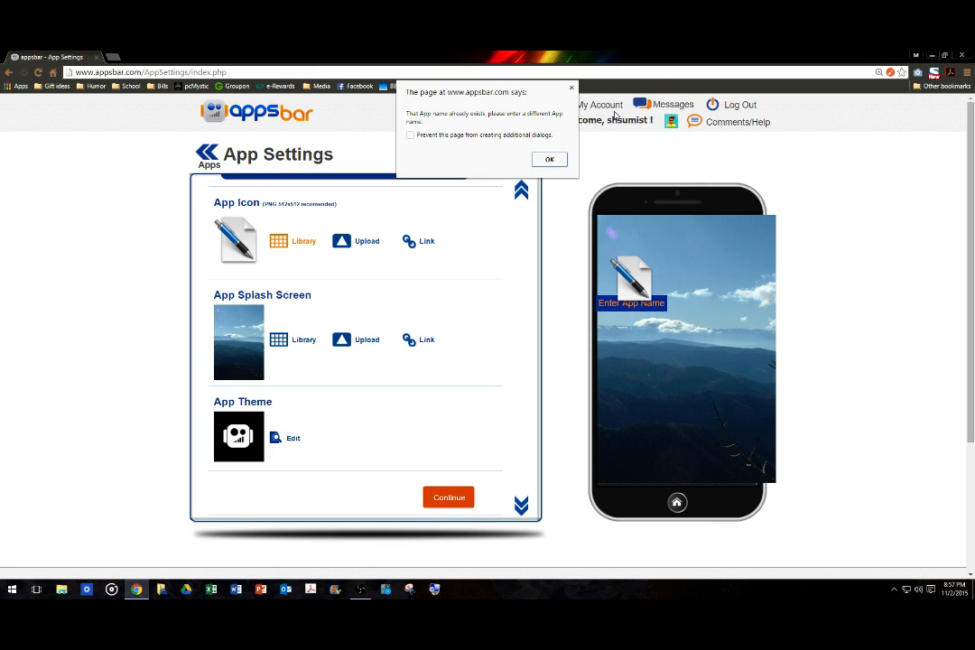
left_click(550, 159)
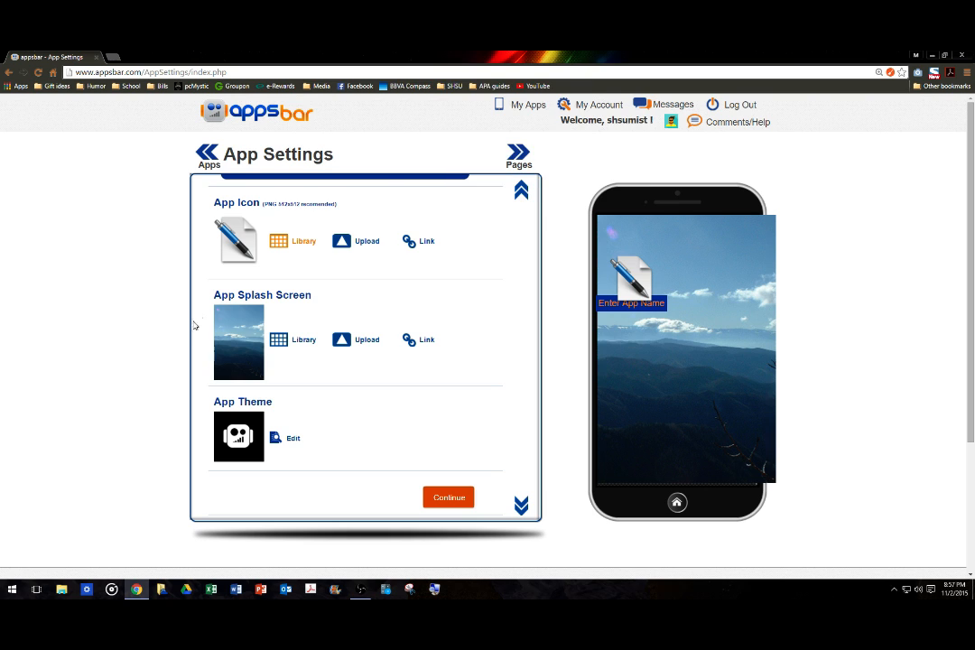
left_click(211, 162)
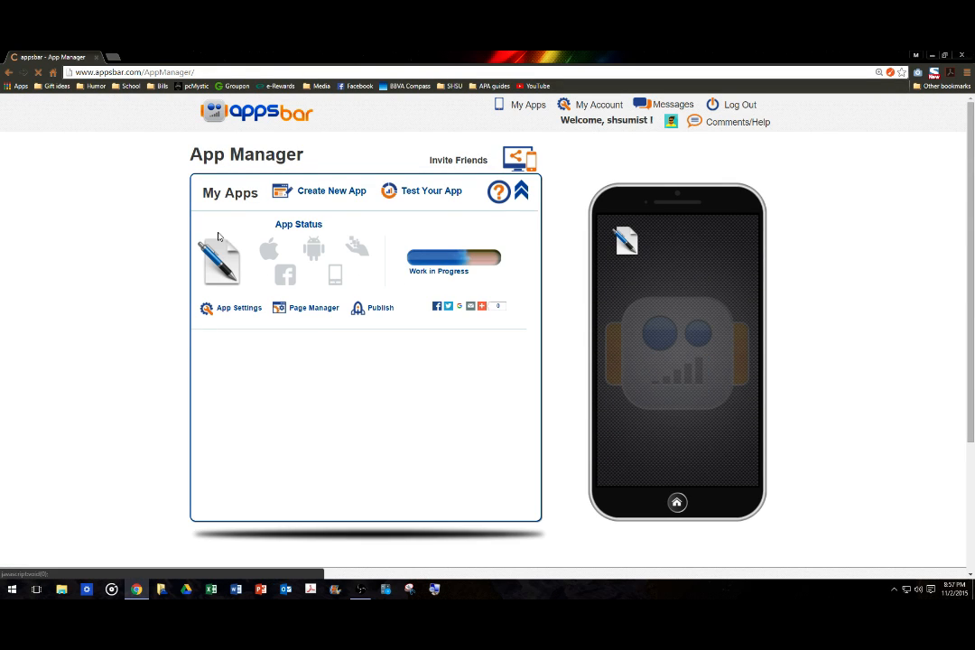
left_click(305, 309)
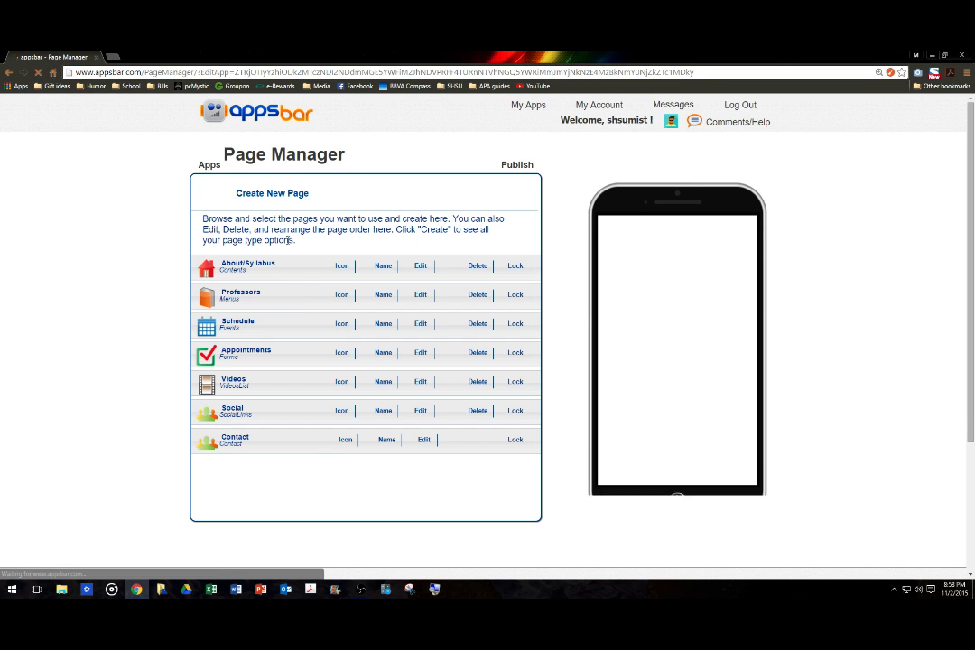
Reopen App Settings, change the app name to Class Sample 15, and continue.
left_click(208, 167)
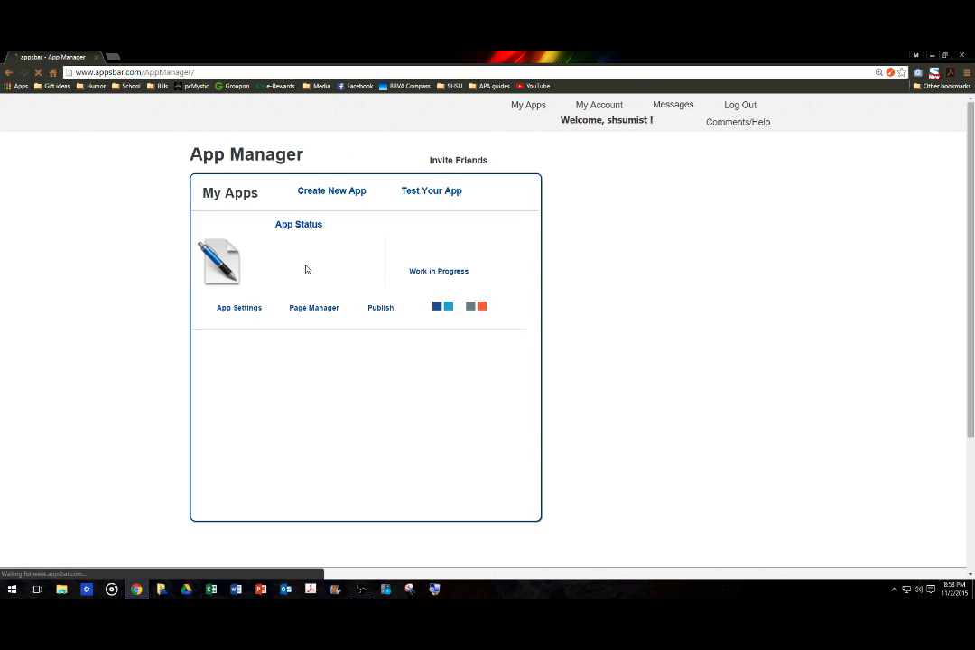
left_click(250, 310)
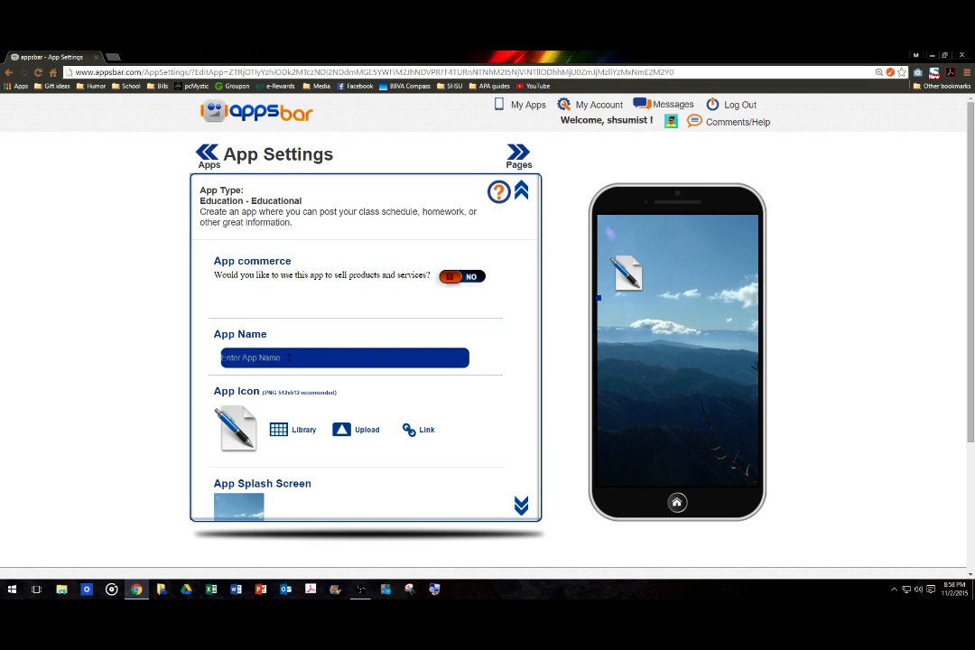
type("ass Samp")
key("BackSpace")
key("BackSpace")
key("BackSpace")
type("15")
scroll(497, 227, "down", 5)
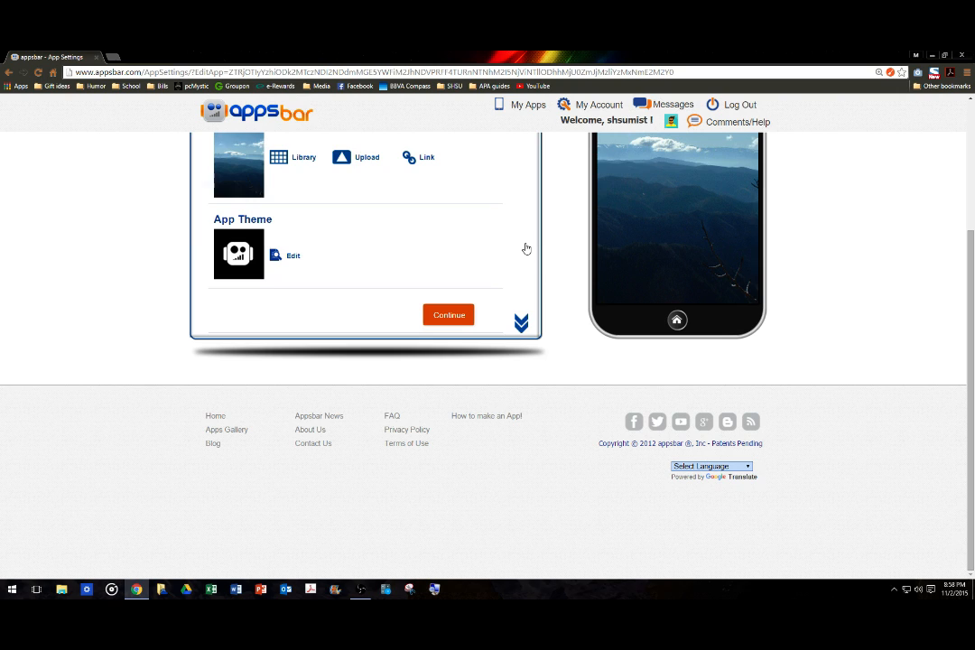
left_click(527, 249)
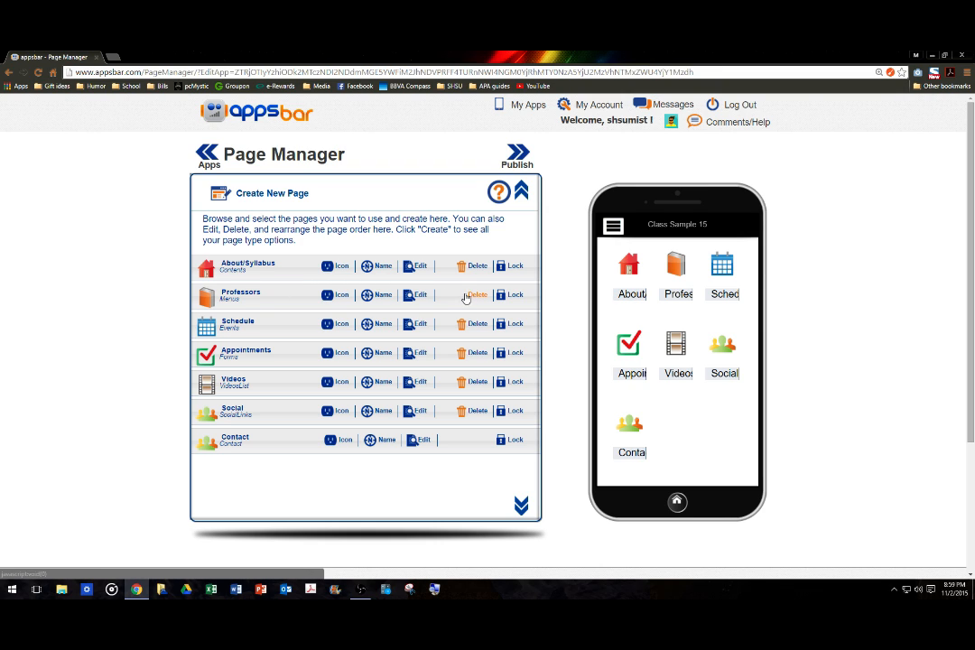
Delete the Professors page after confirming, then bring up the Contact page's name editor.
left_click(473, 295)
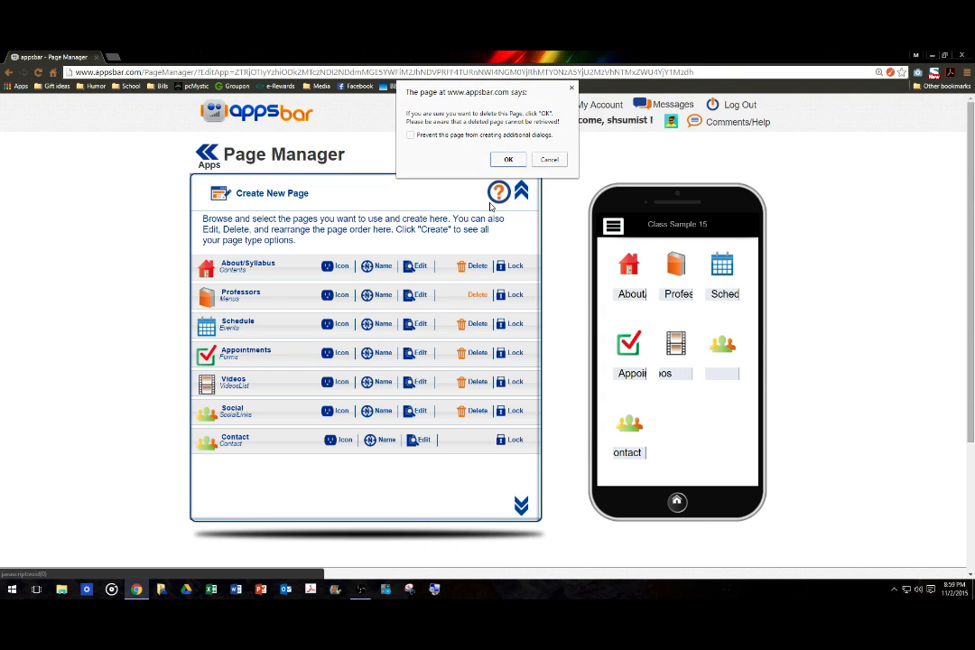
left_click(508, 160)
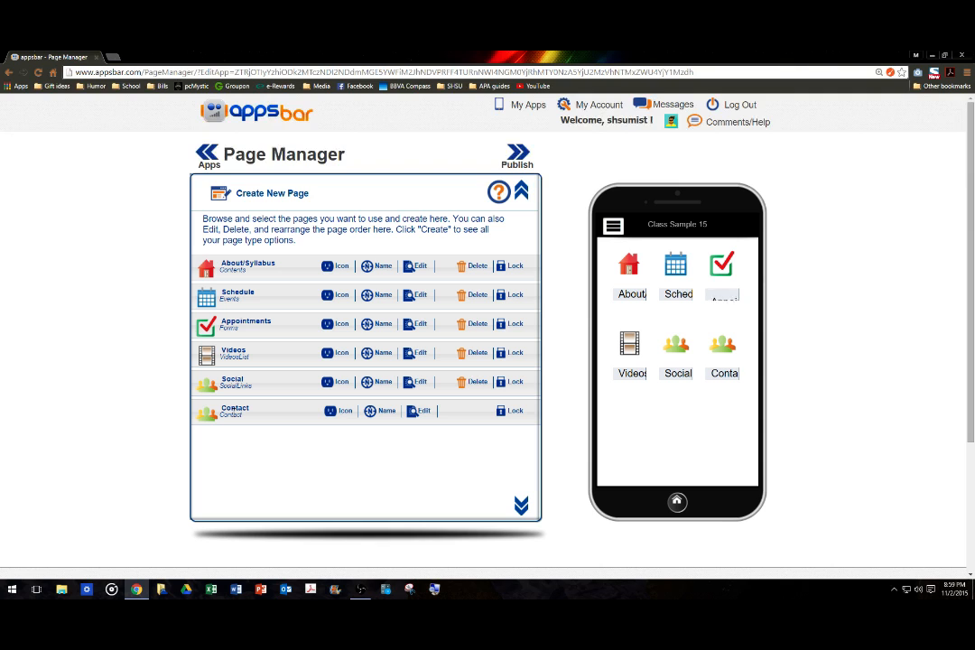
left_click(381, 414)
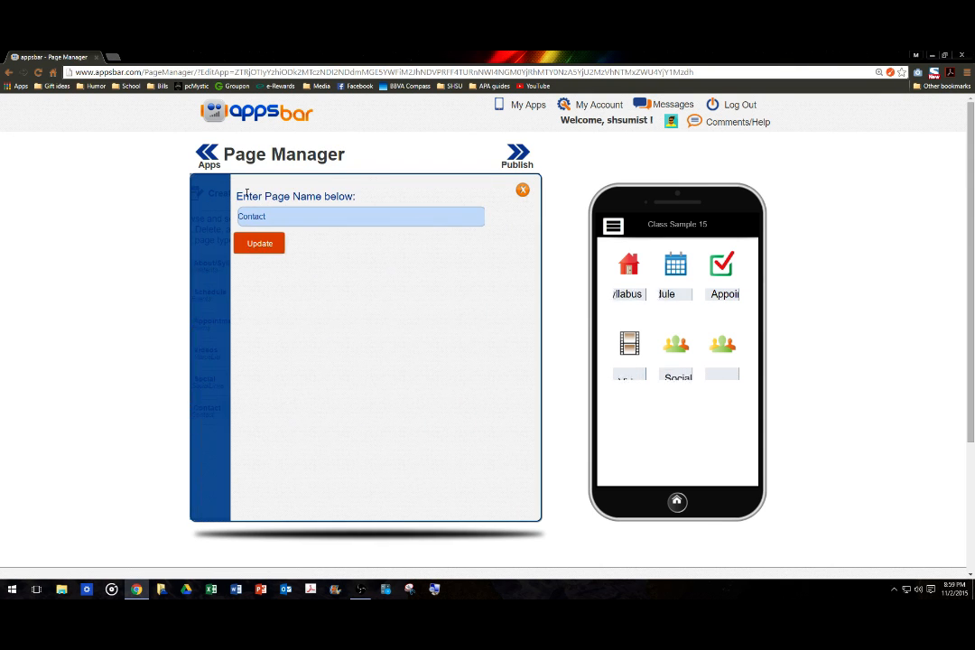
Rename the Contact page to 'School Info', fixing a typo, and open its contents for editing.
double_click(264, 217)
type("School INfo")
key("BackSpace")
key("BackSpace")
key("BackSpace")
type("nfo")
left_click(258, 244)
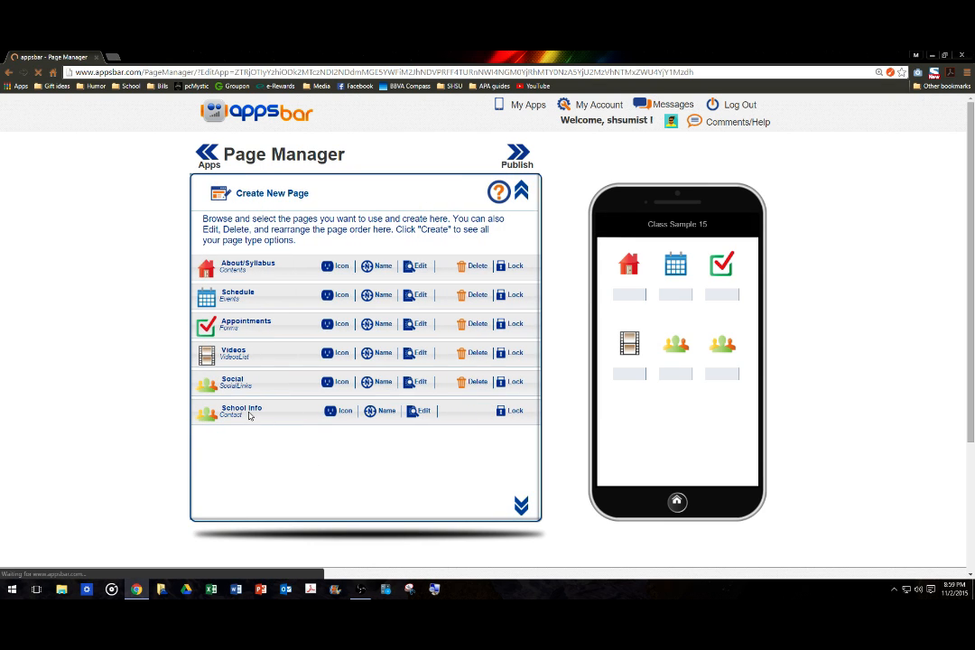
left_click(414, 415)
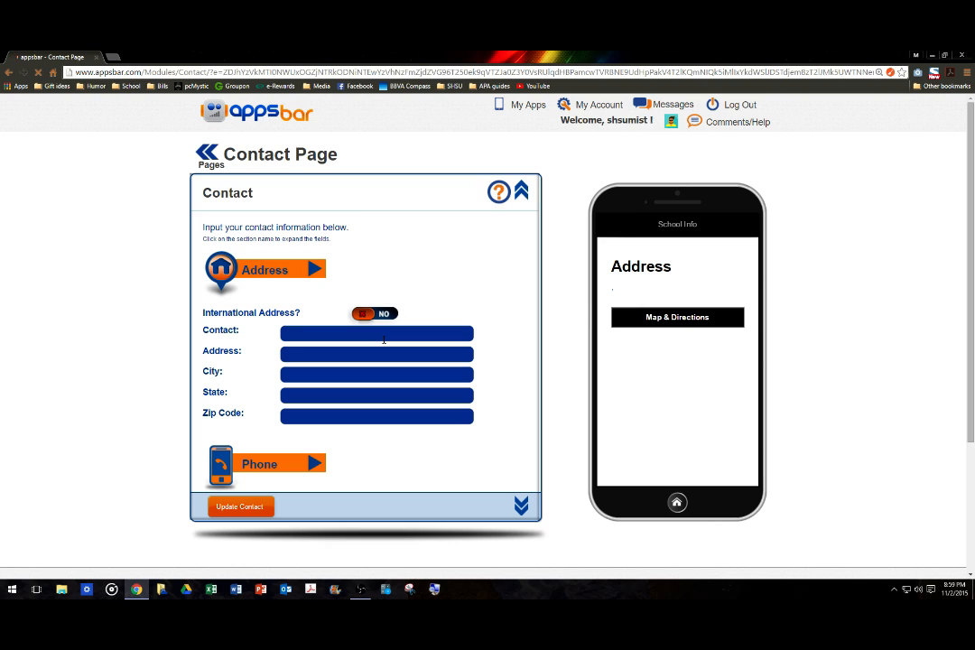
Enter the contact person's full name and the street address, city and state in the Address fields.
left_click(310, 332)
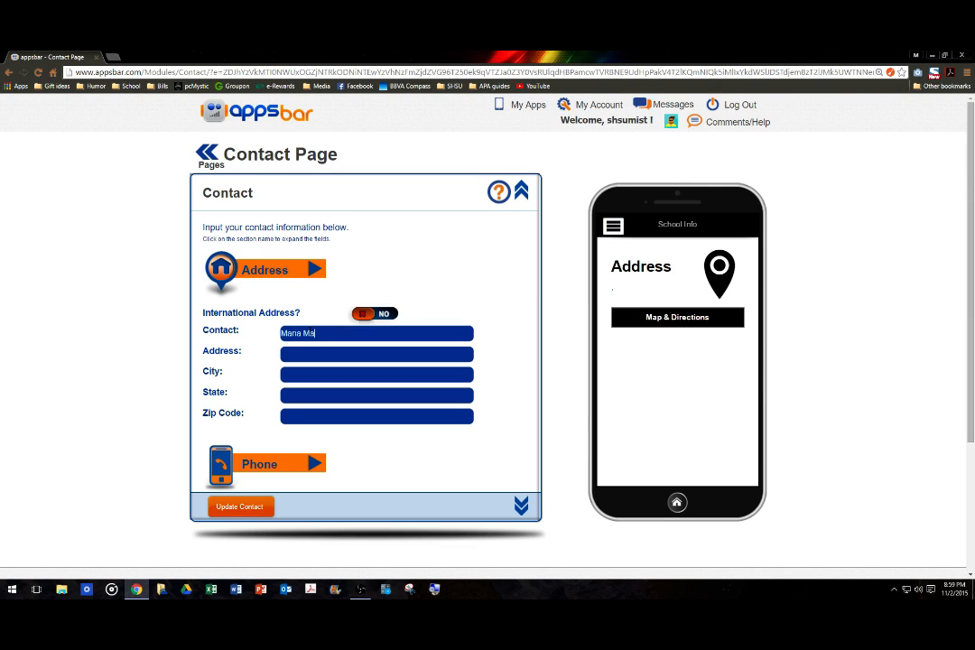
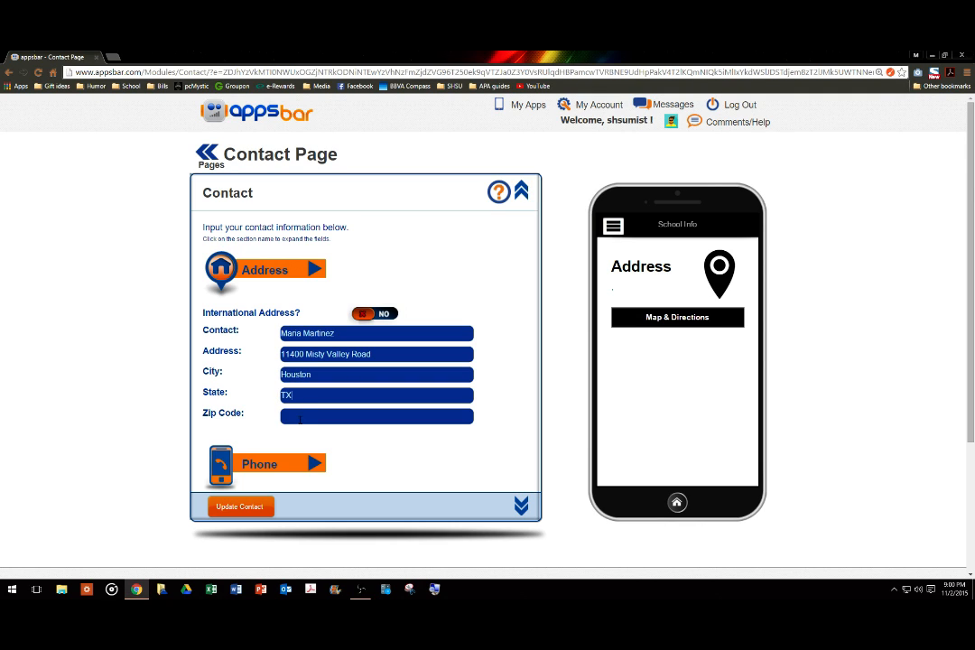
Fill in the School Info zip code and phone number fields.
left_click(300, 418)
type("77065")
scroll(327, 412, "down", 2)
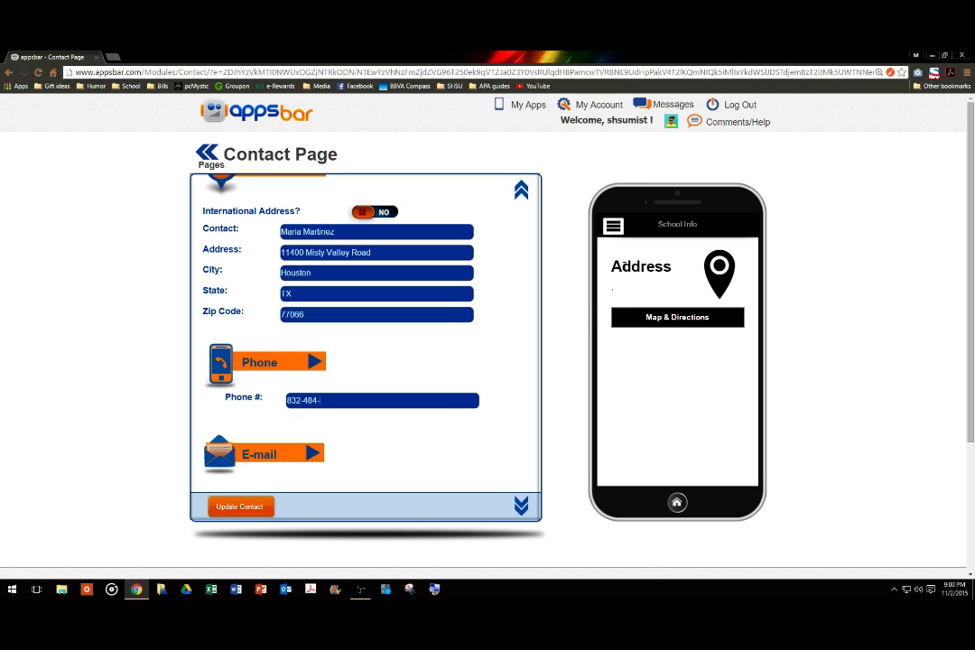
type("456")
scroll(343, 389, "down", 1)
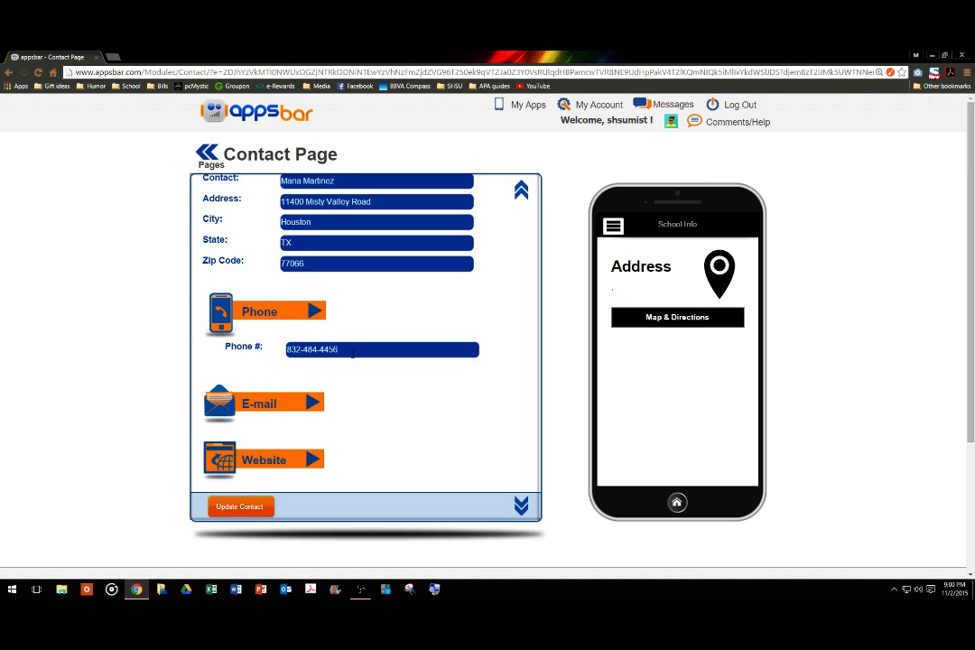
Add the school's e-mail address and save the updated contact details.
left_click(314, 400)
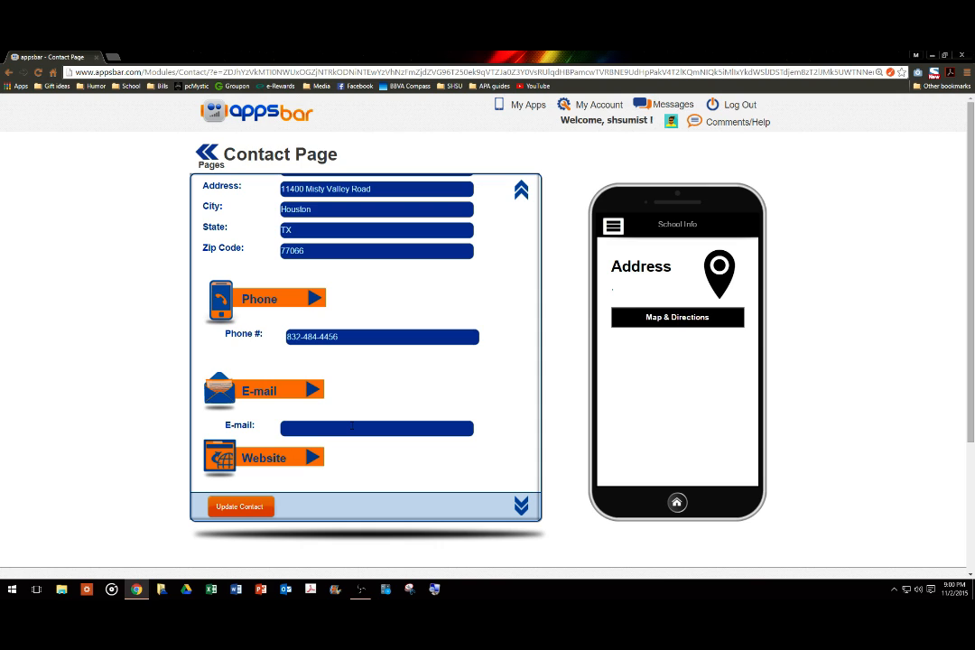
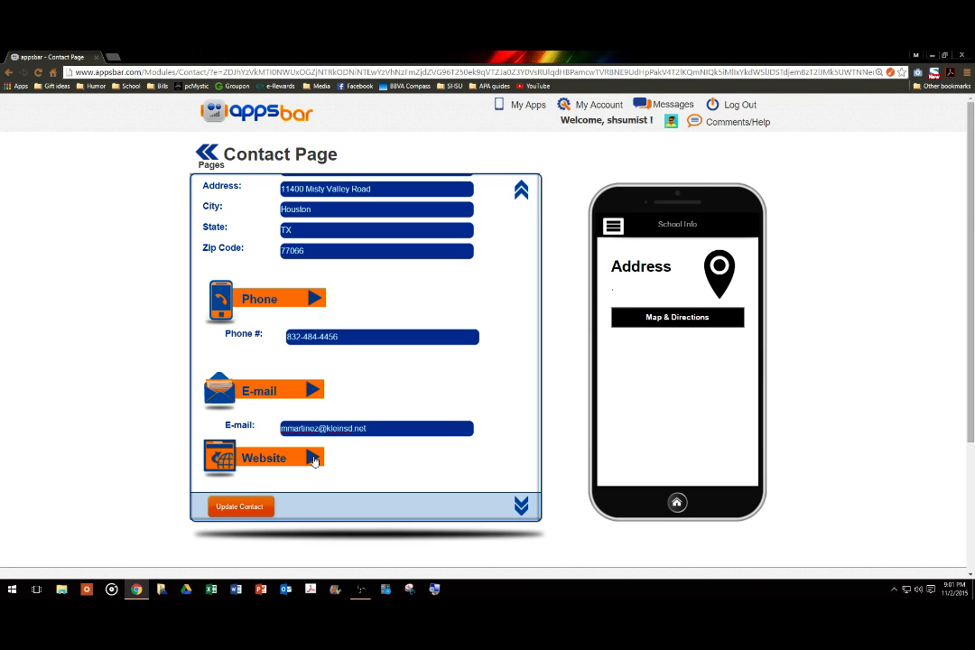
left_click(258, 506)
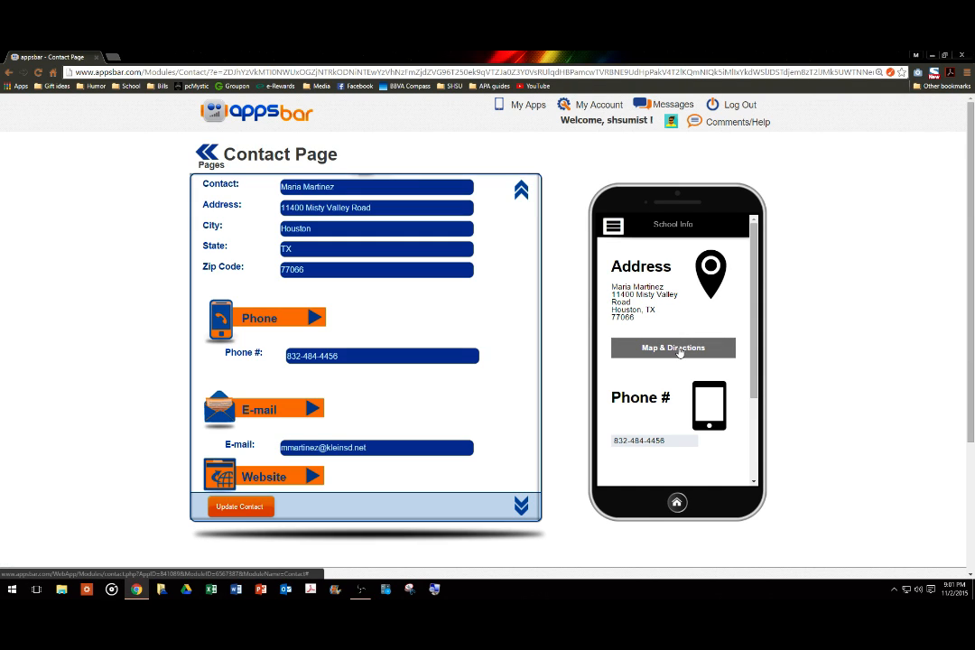
scroll(679, 351, "down", 1)
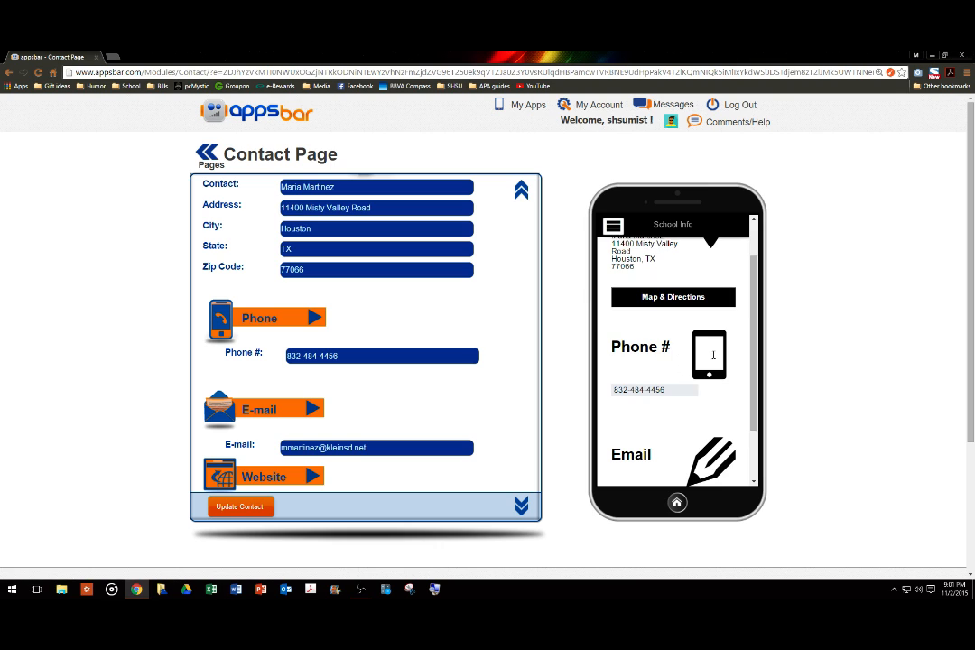
scroll(645, 388, "down", 2)
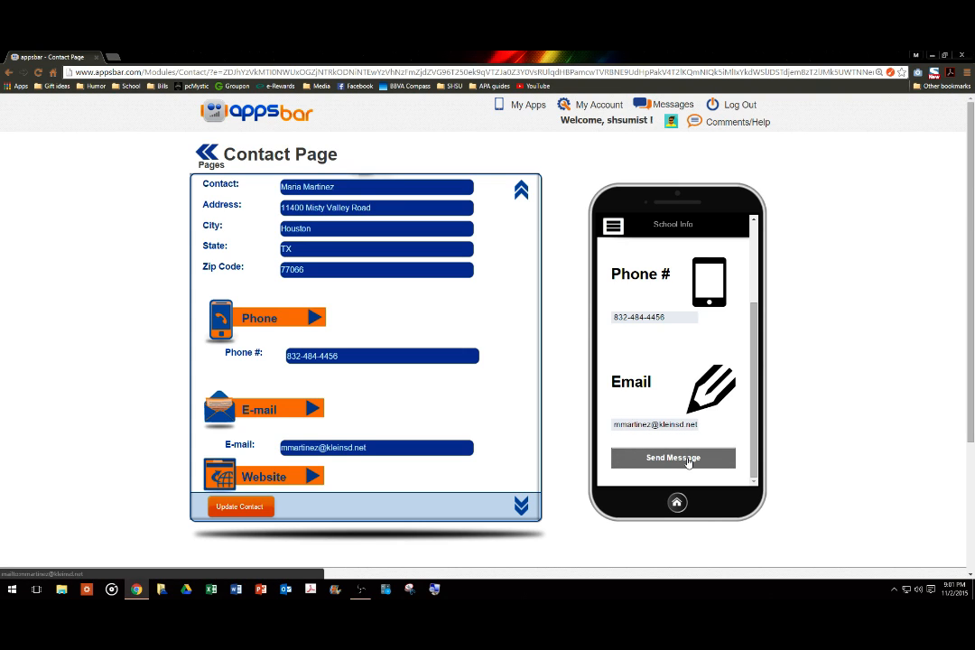
left_click(688, 463)
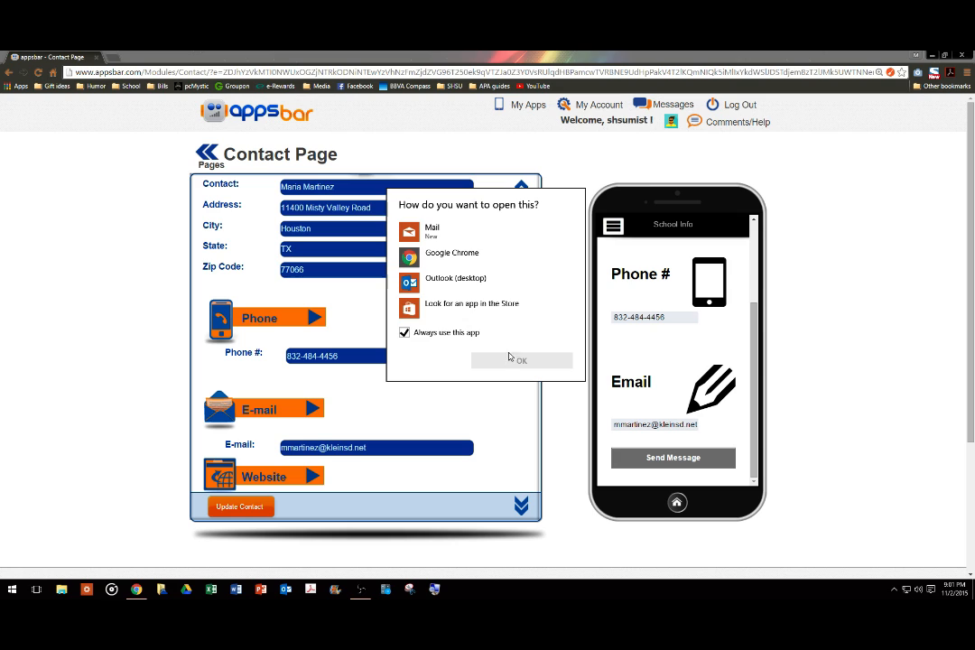
left_click(592, 179)
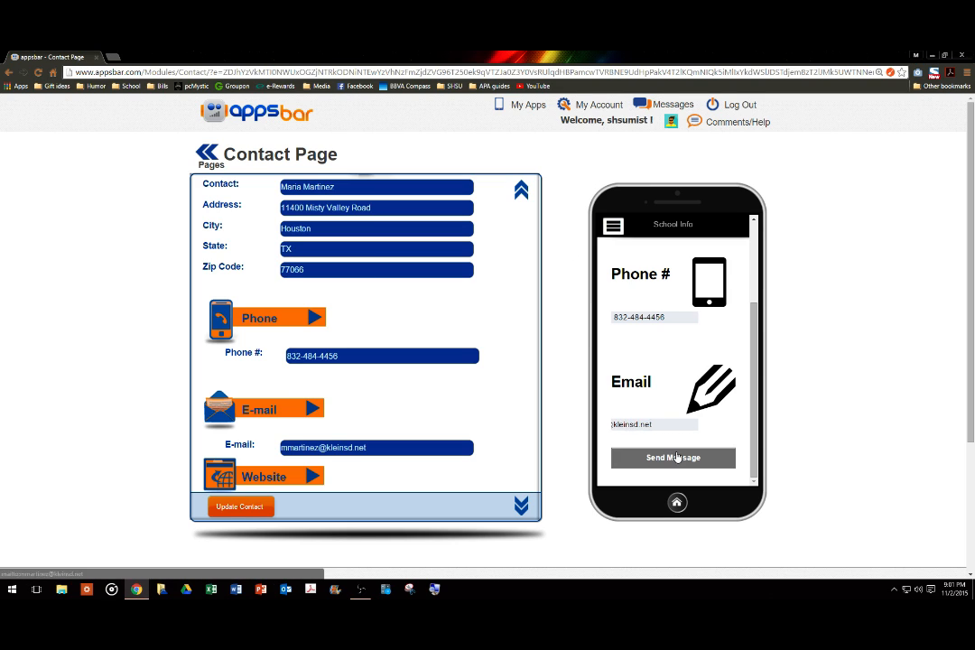
scroll(692, 351, "up", 3)
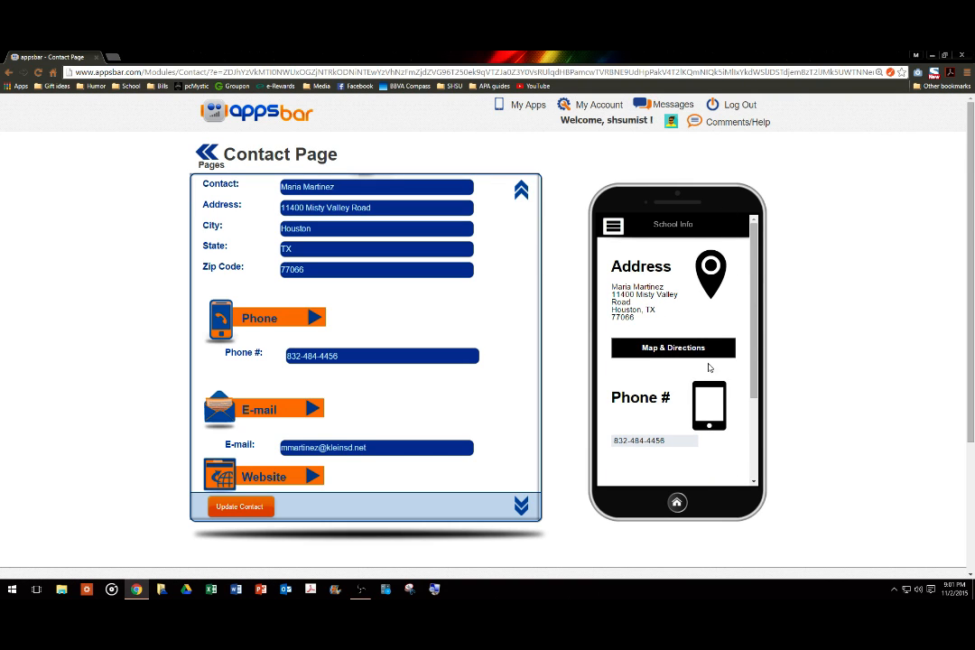
Replace the School Info page's people icon with the mobile phone icon from the icon library.
left_click(206, 160)
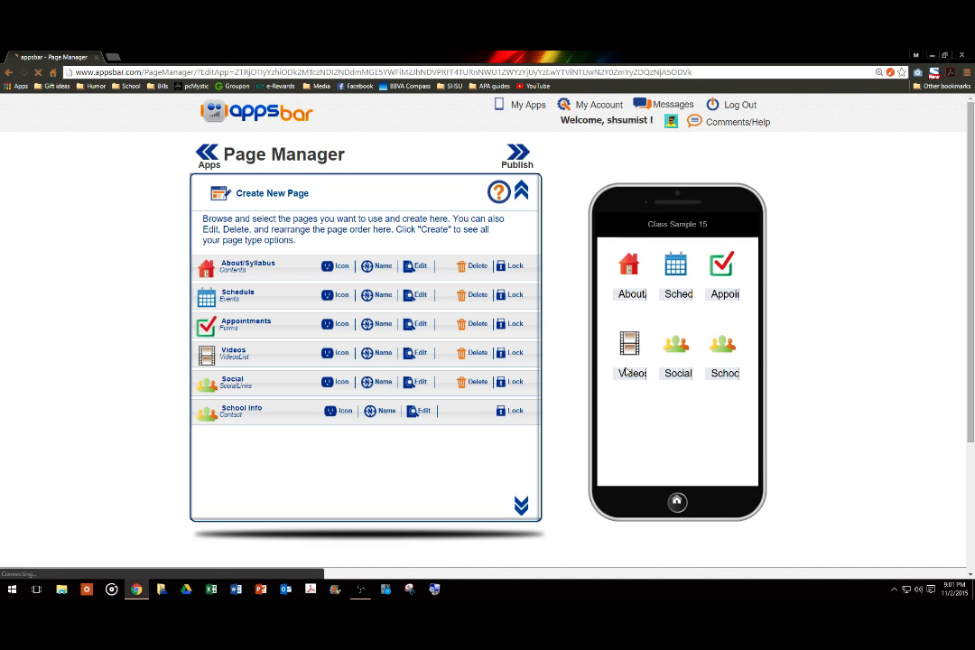
left_click(332, 412)
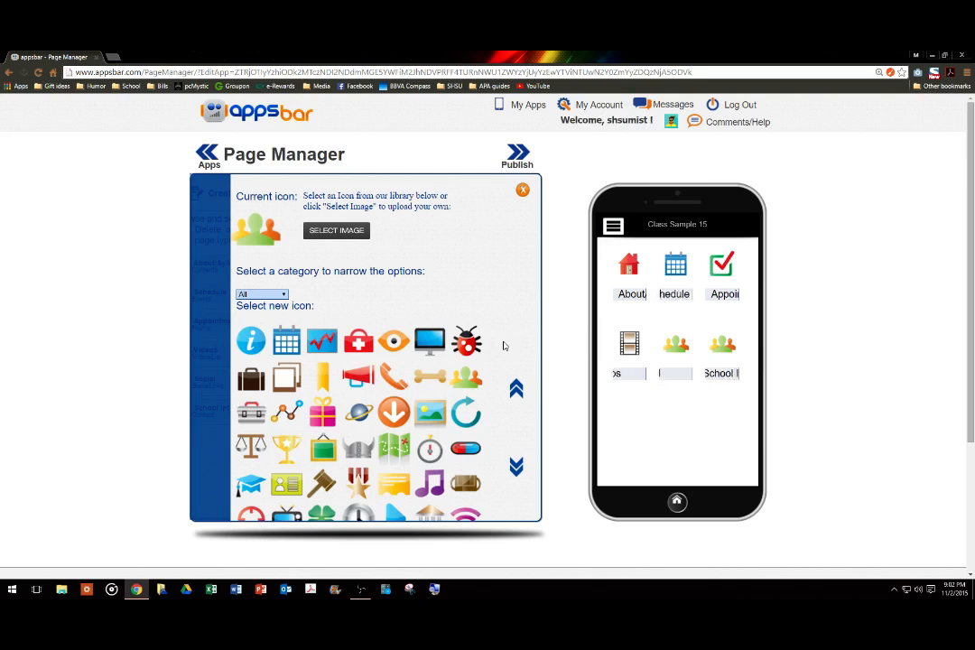
scroll(502, 348, "down", 1)
scroll(506, 370, "down", 4)
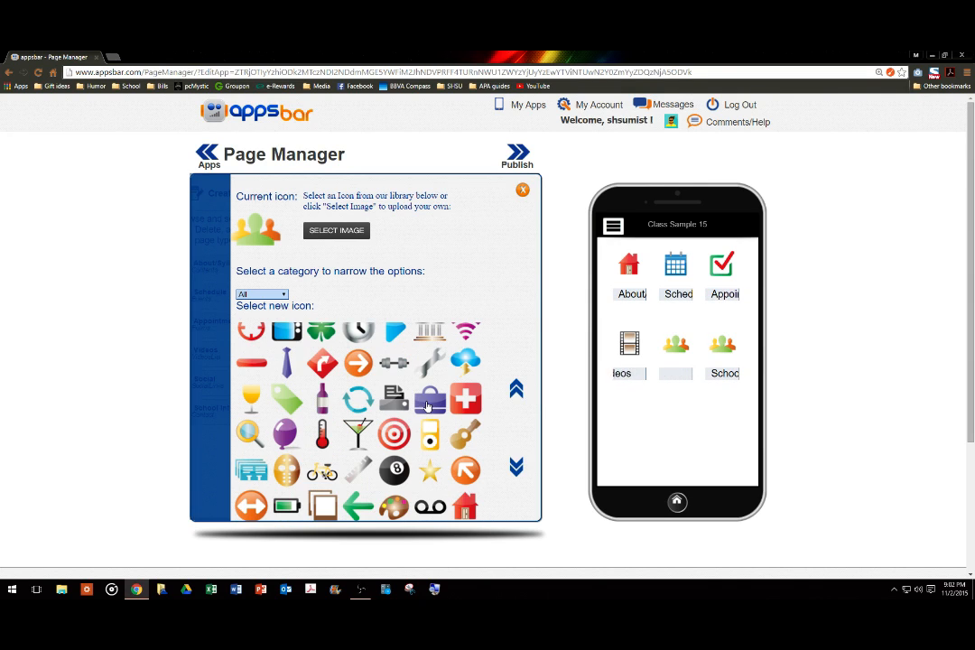
scroll(428, 406, "down", 3)
scroll(428, 406, "down", 3)
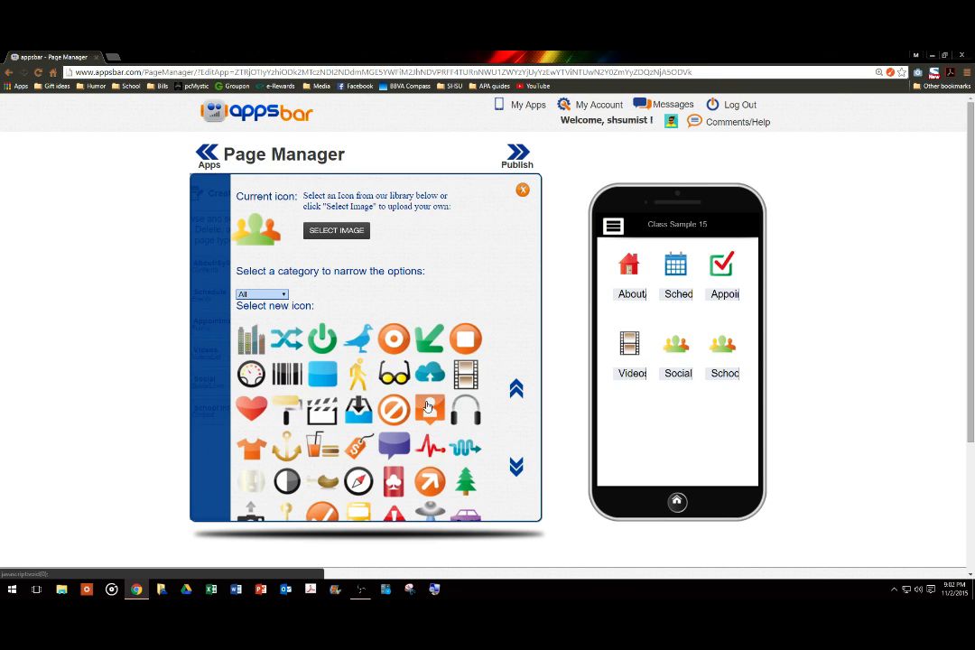
scroll(428, 405, "down", 8)
scroll(428, 405, "down", 10)
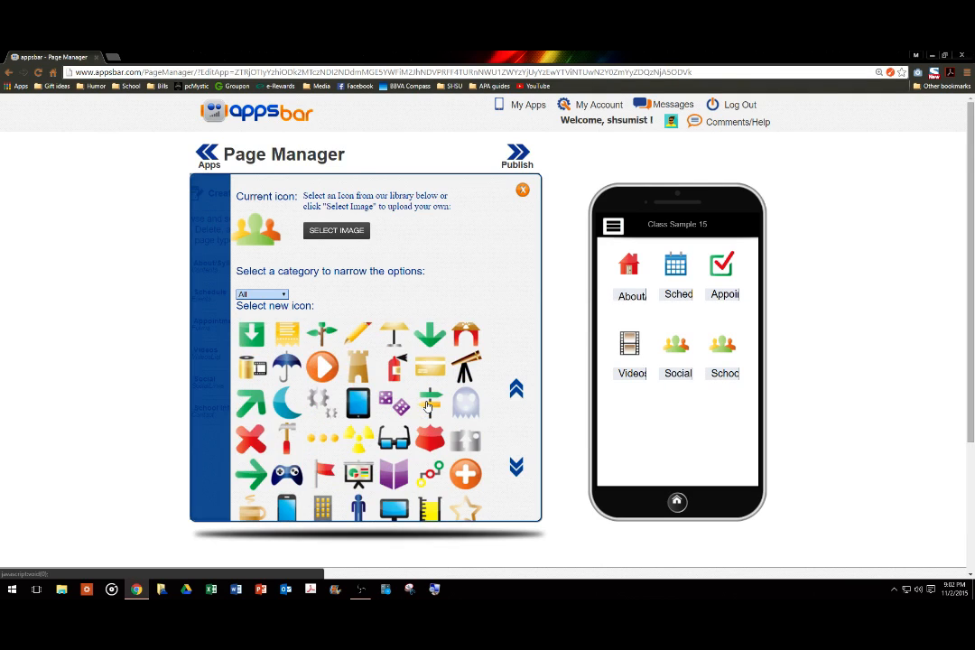
scroll(428, 405, "down", 2)
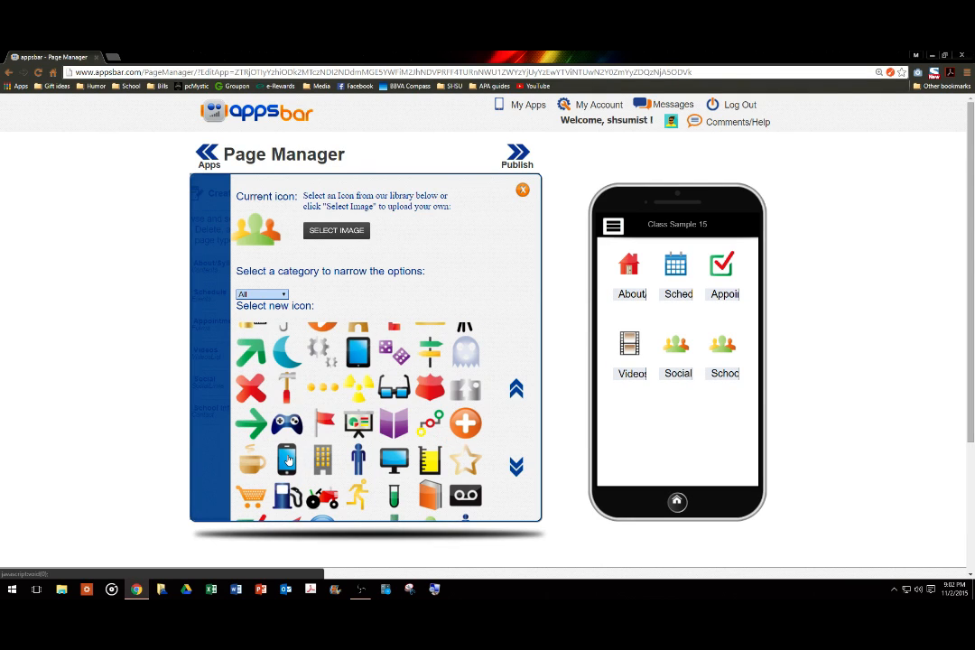
left_click(288, 460)
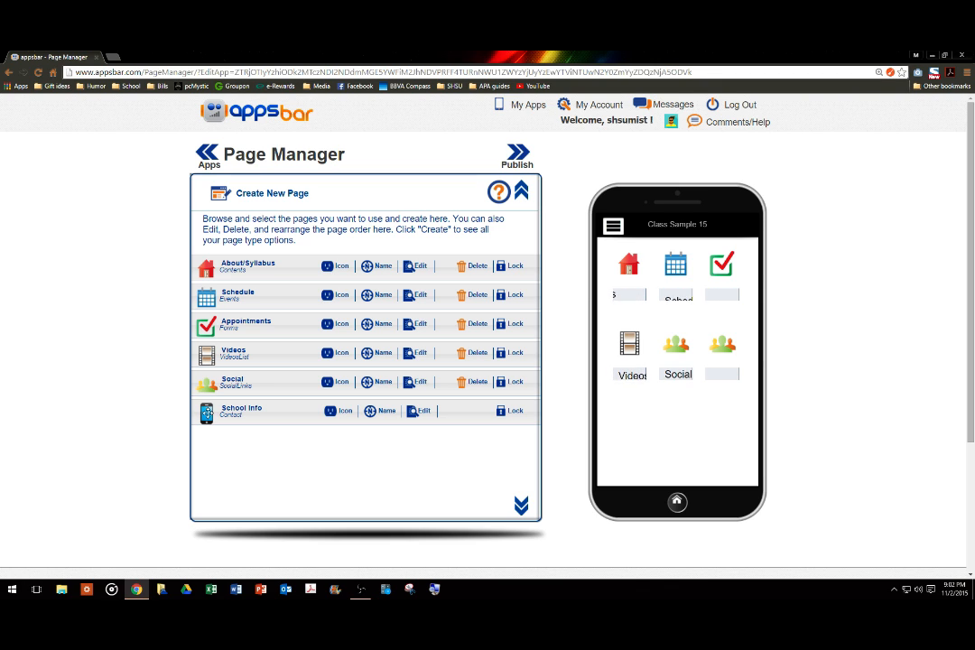
Move School Info to the top of the page list and verify the order in the phone preview.
left_click_drag(207, 412, 207, 264)
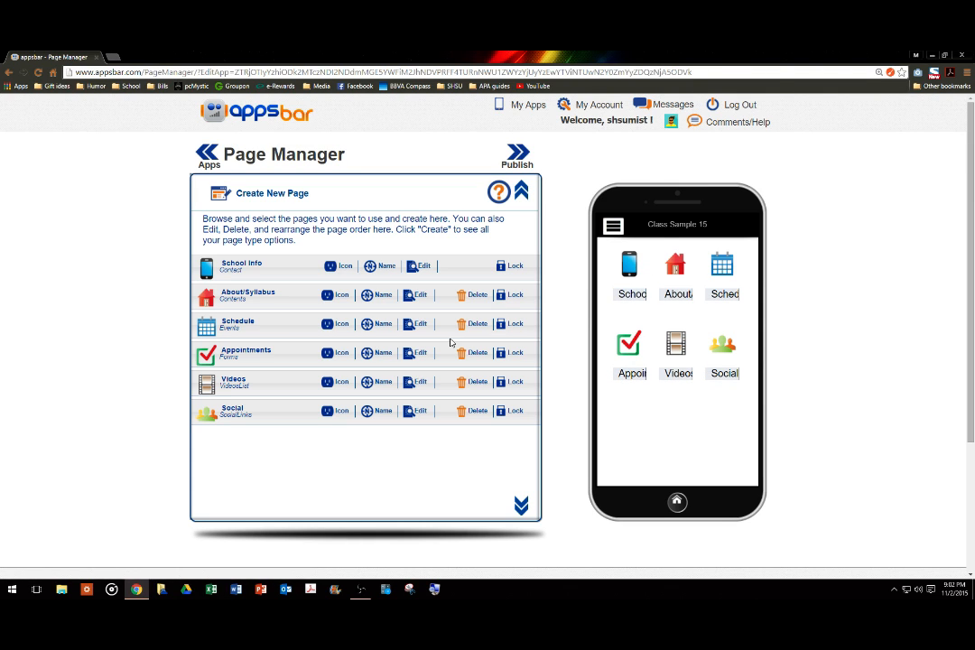
left_click(630, 269)
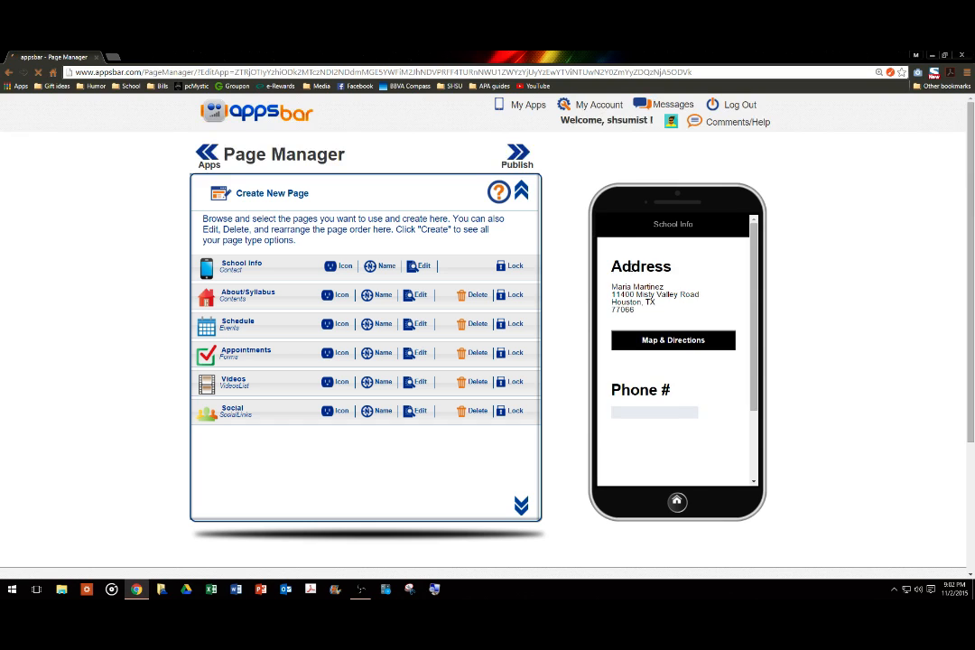
scroll(630, 272, "down", 4)
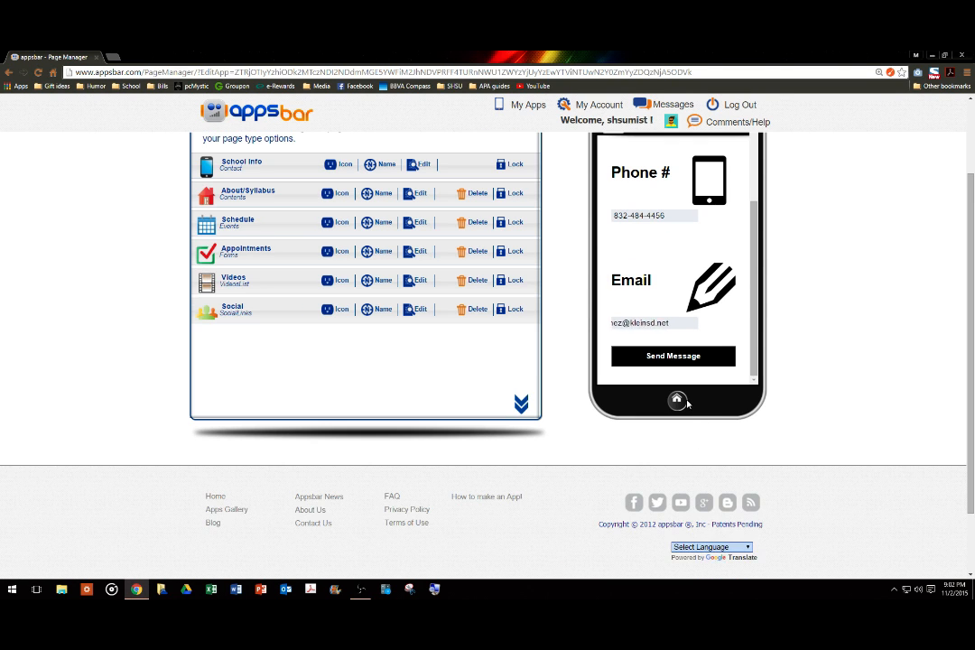
left_click(677, 401)
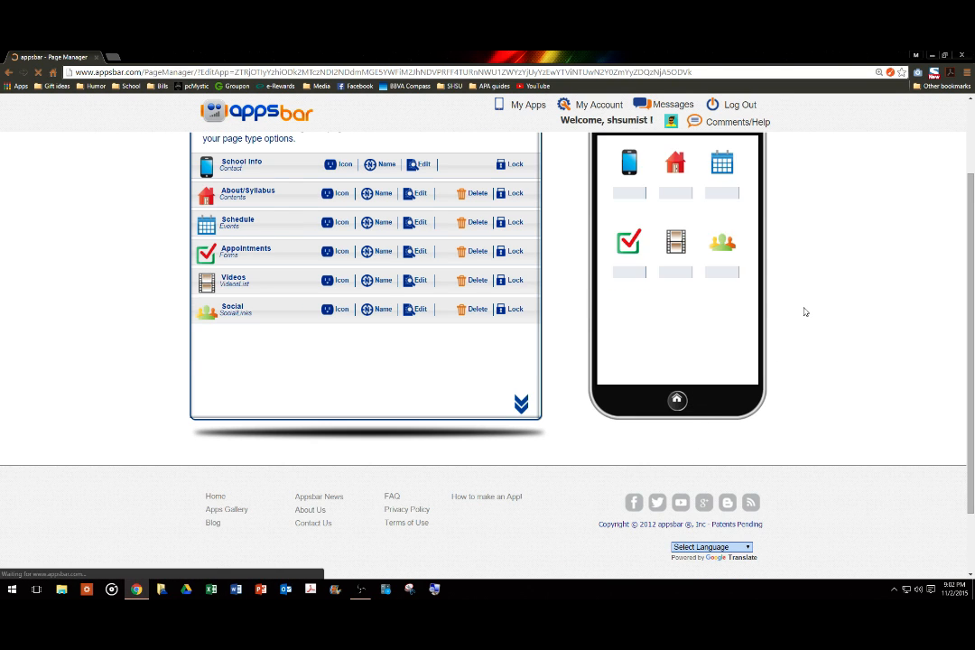
scroll(803, 311, "up", 1)
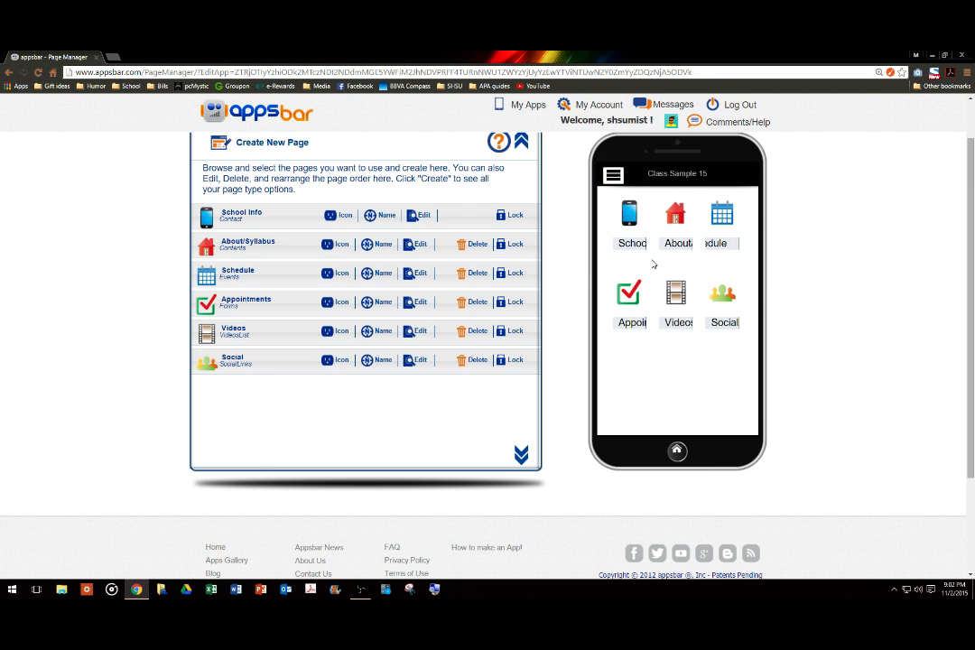
scroll(811, 259, "up", 1)
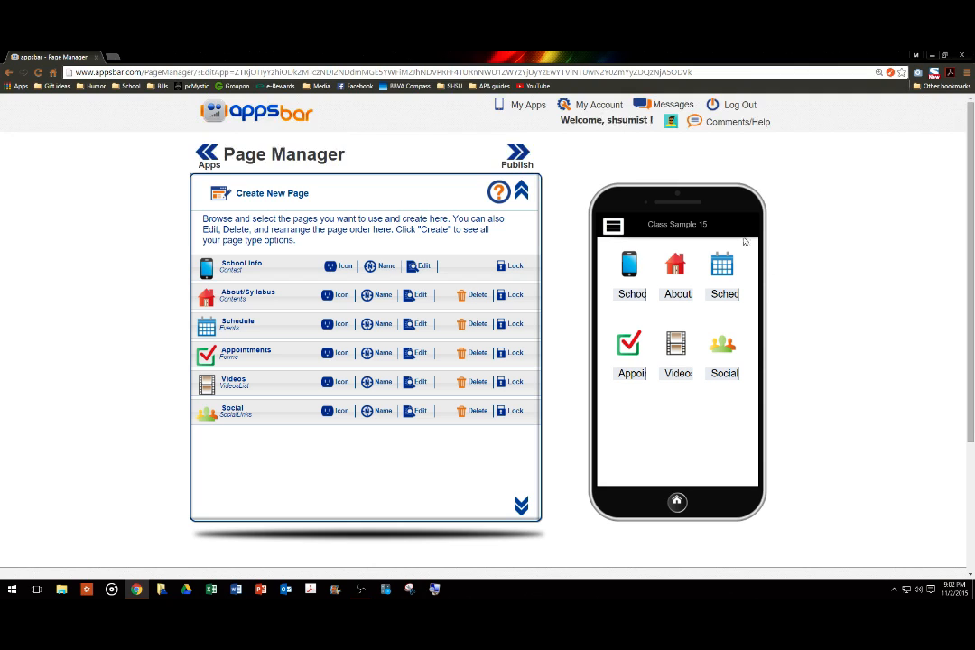